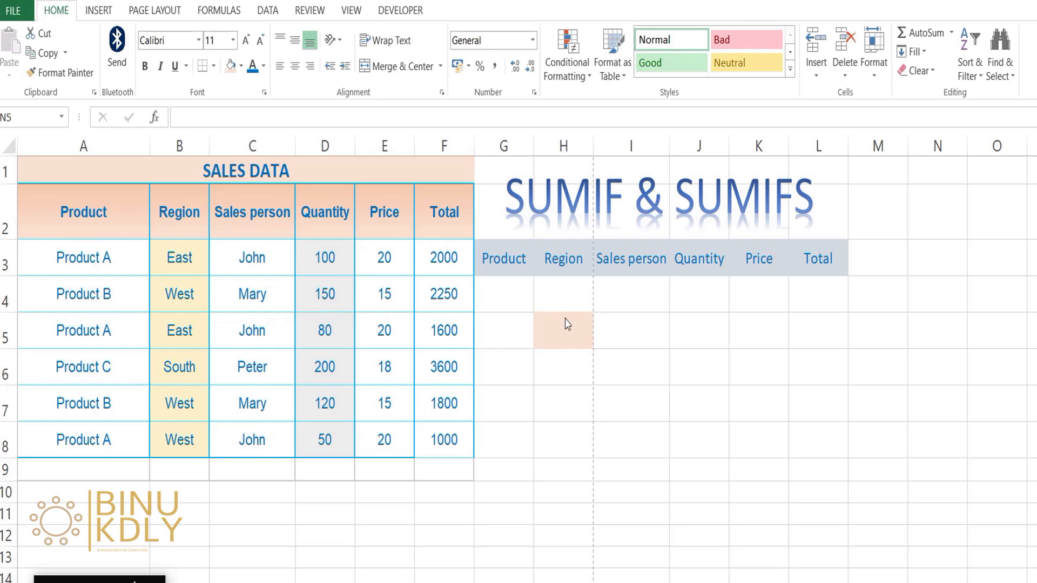
click(566, 326)
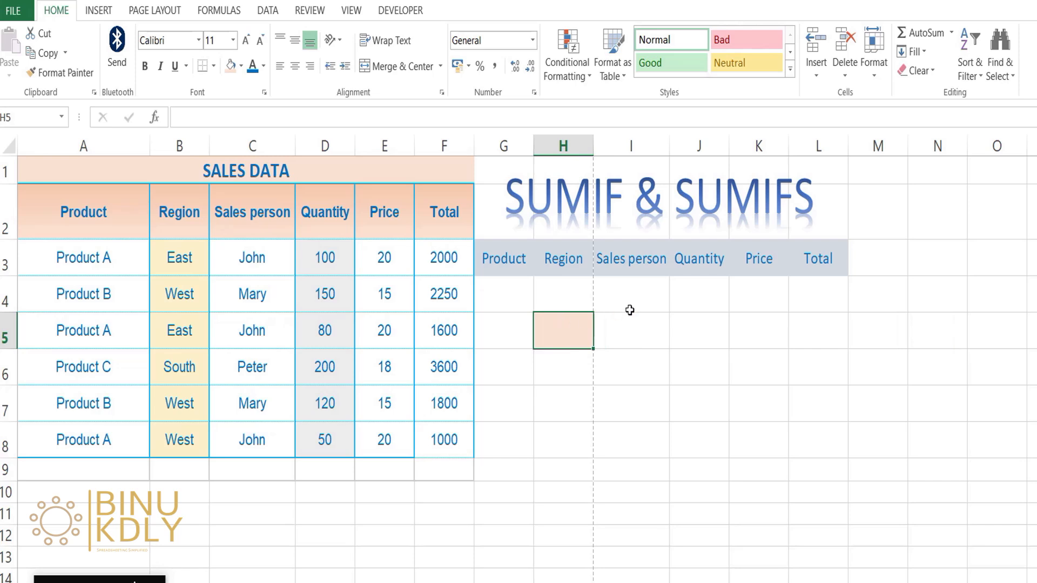
text(=)
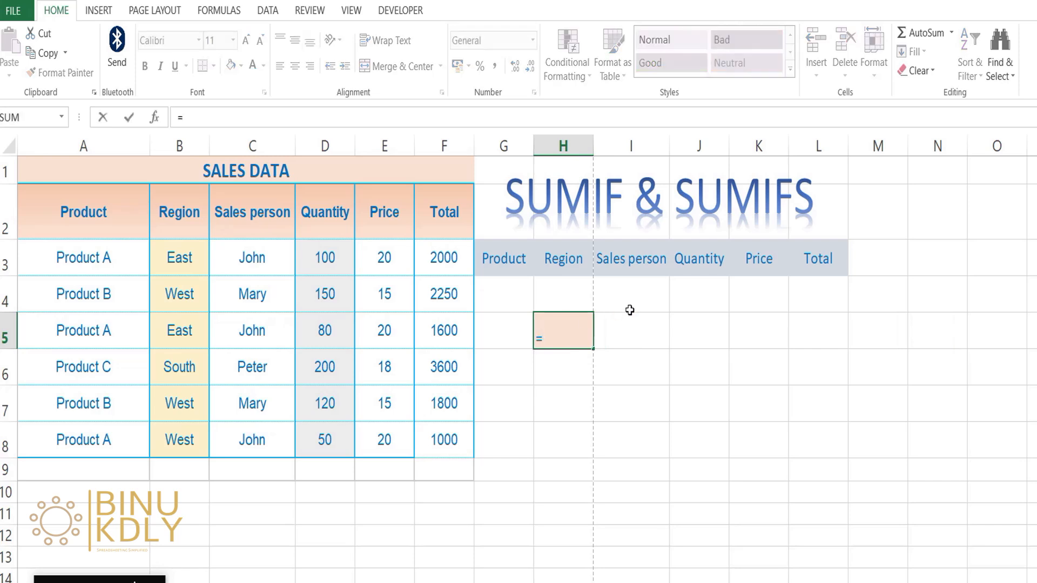
text(SU)
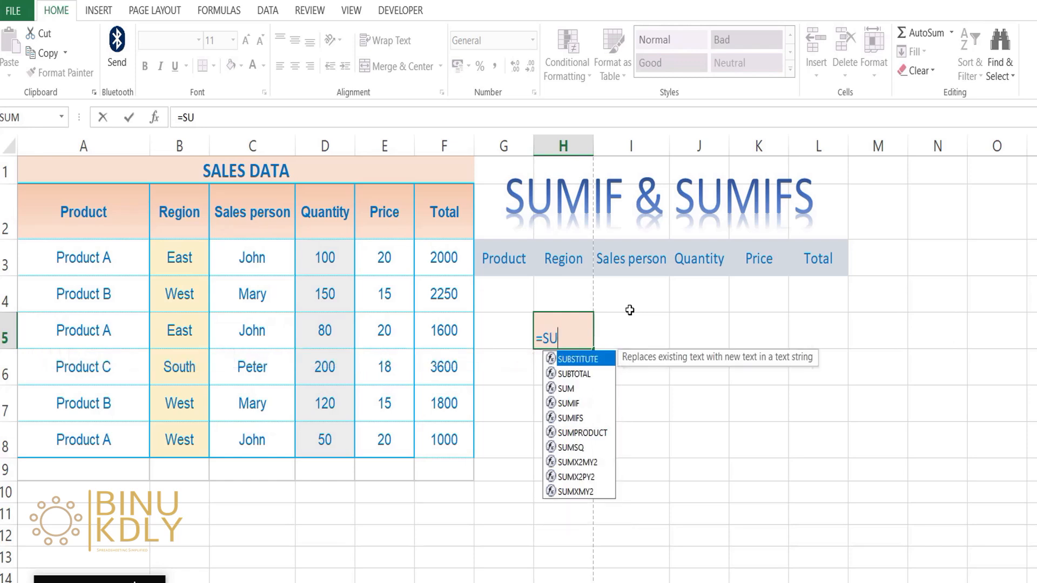
text(M)
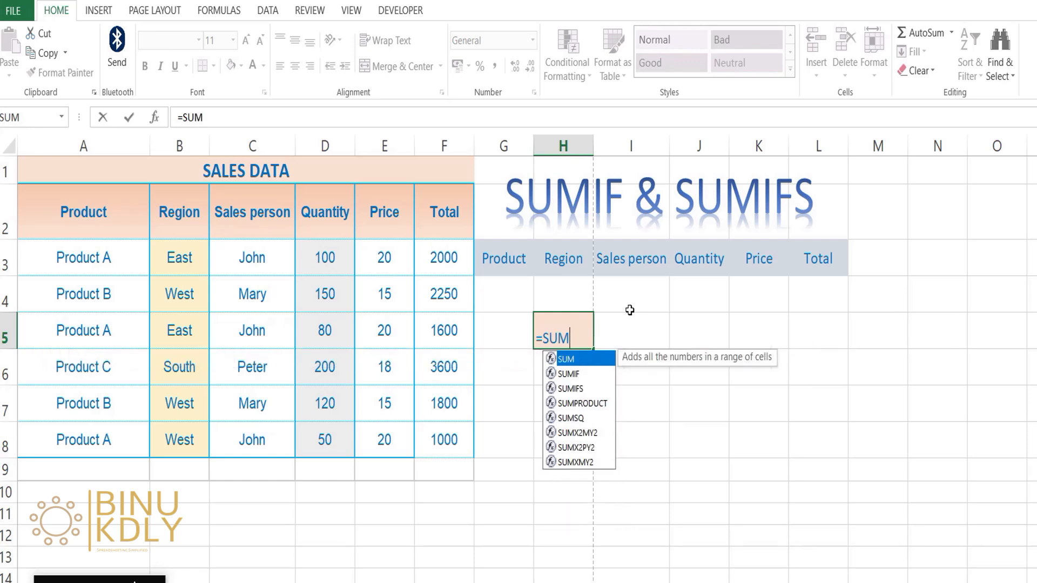
key(Down)
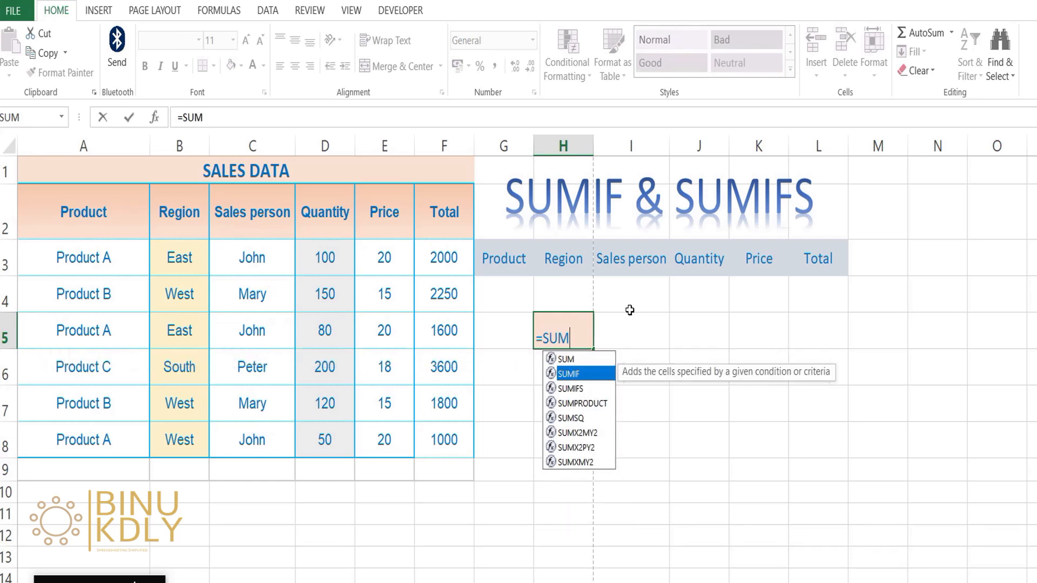
key(Tab)
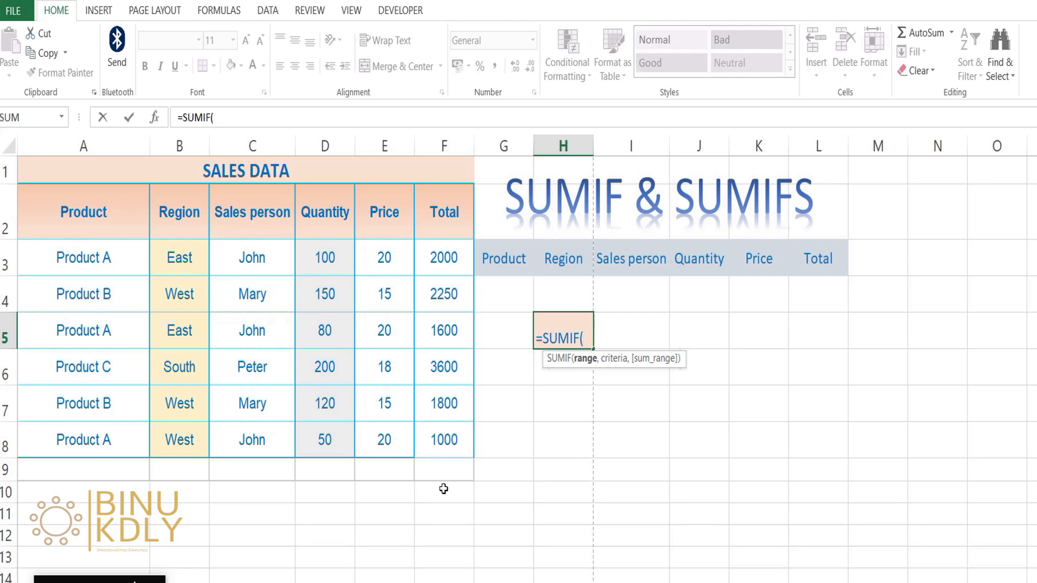
drag(387, 438, 444, 439)
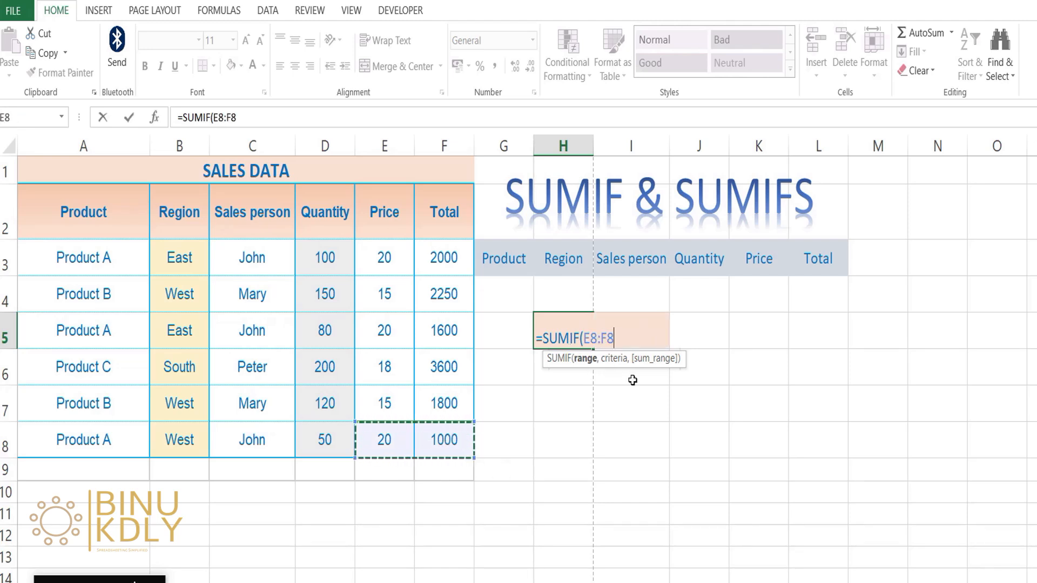
key(BackSpace)
key(BackSpace)
key(BackSpace)
key(BackSpace)
key(BackSpace)
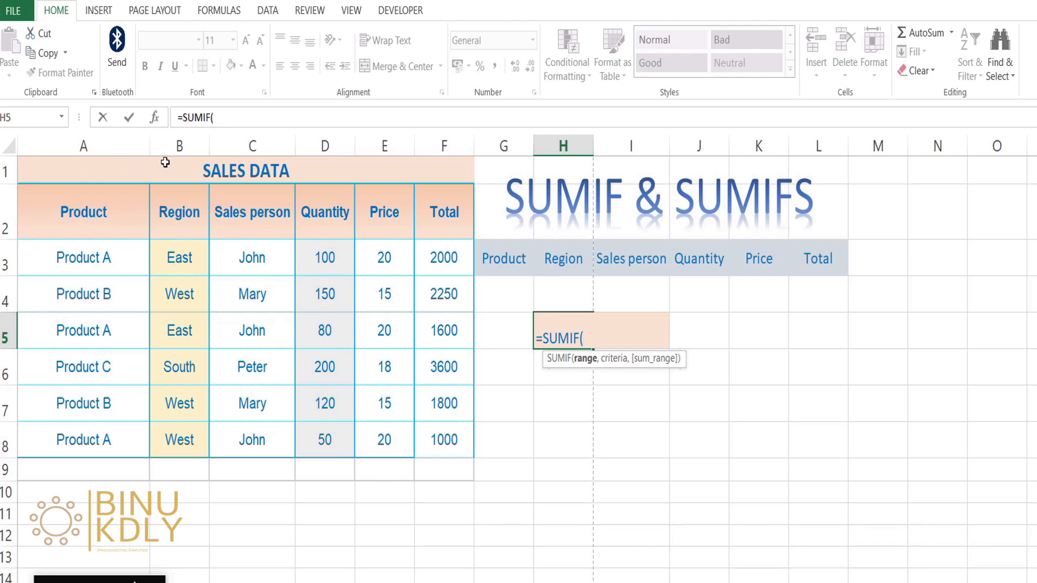
click(275, 164)
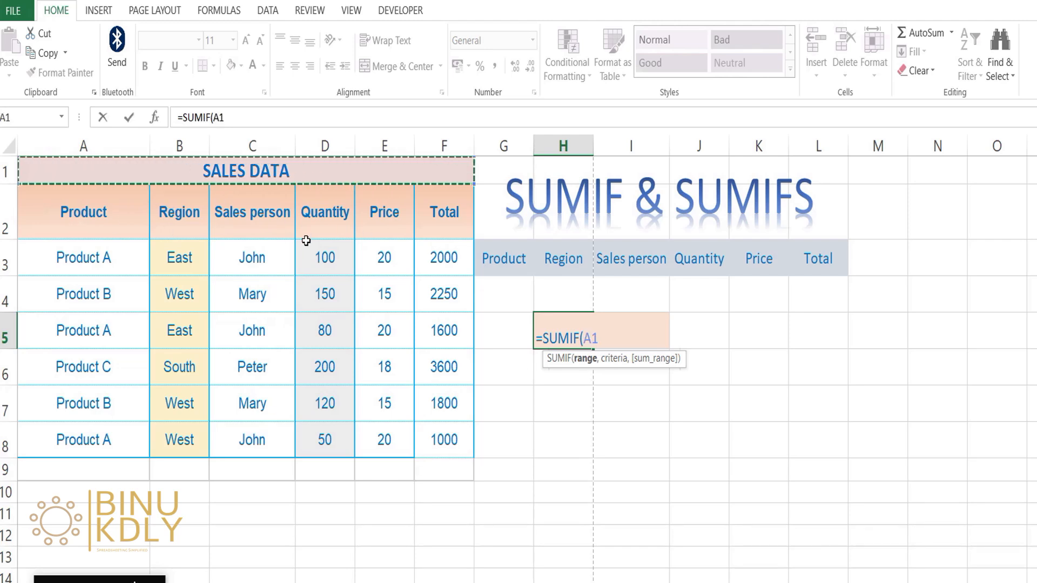
key(Escape)
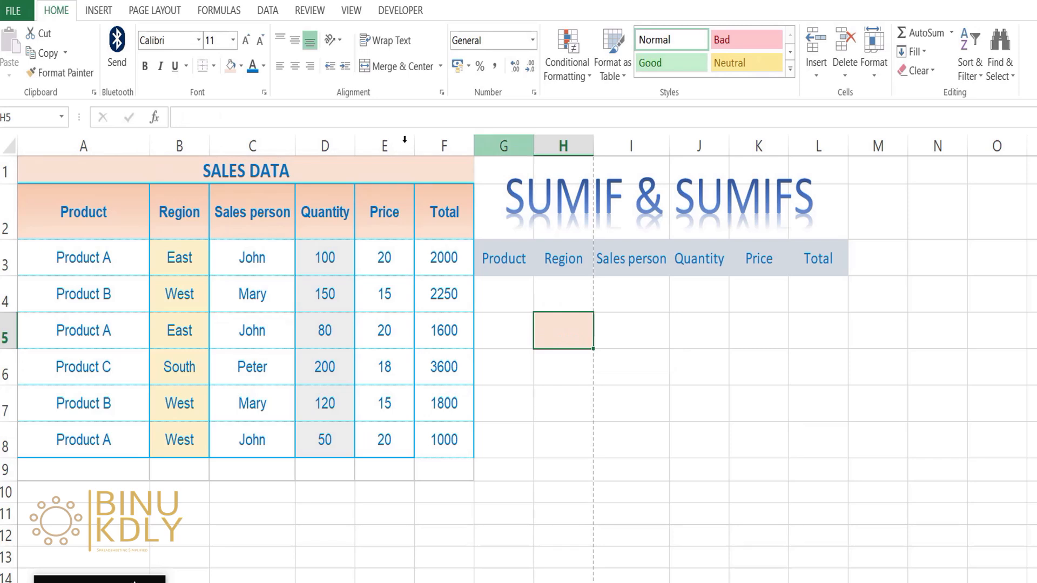
Review the sales table's column headers from Product to Total and the Quantity, Price and Total cells in row 8
click(99, 221)
click(174, 218)
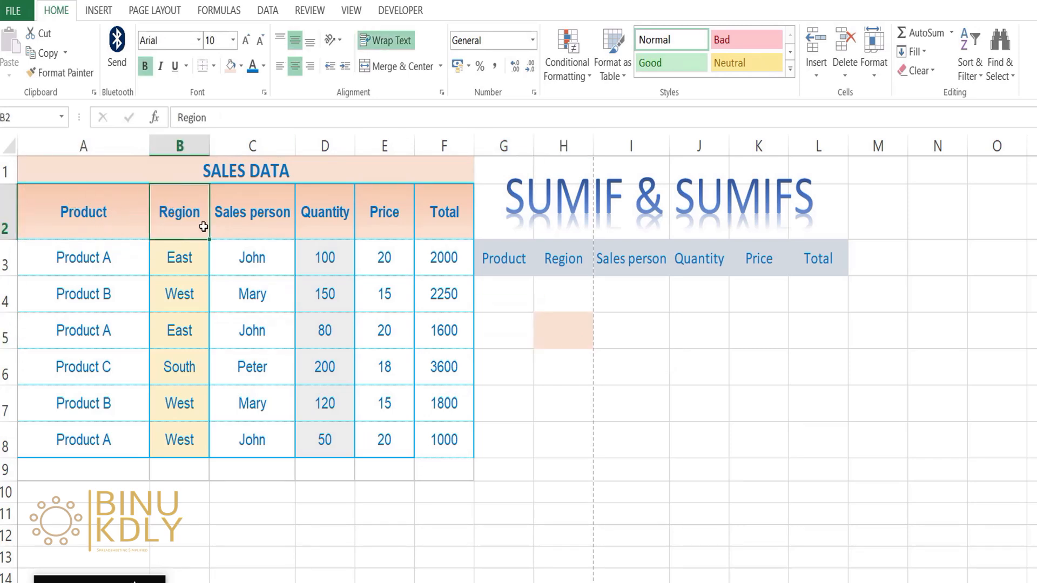
click(261, 223)
click(324, 223)
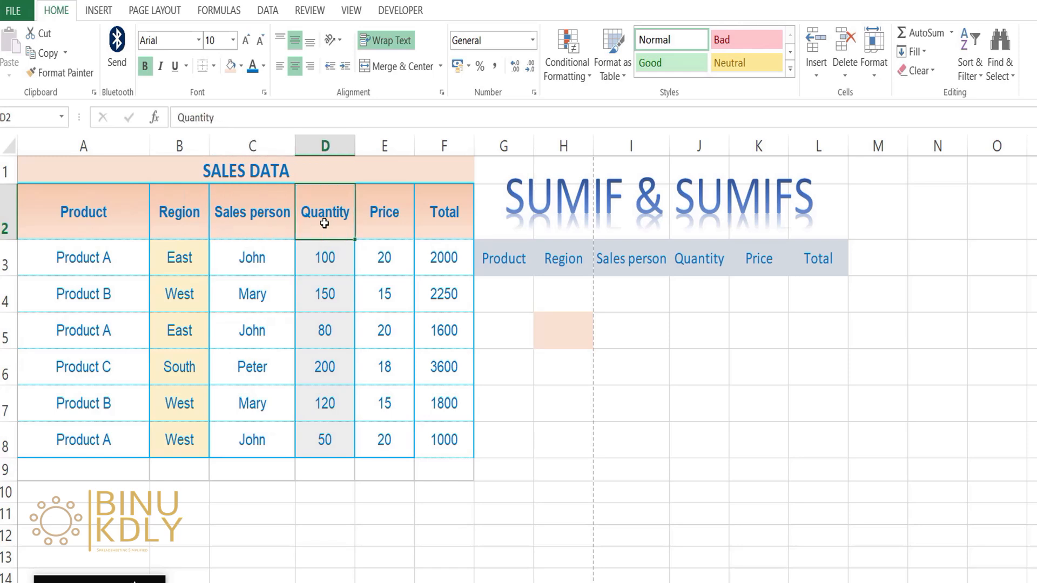
click(400, 234)
click(441, 226)
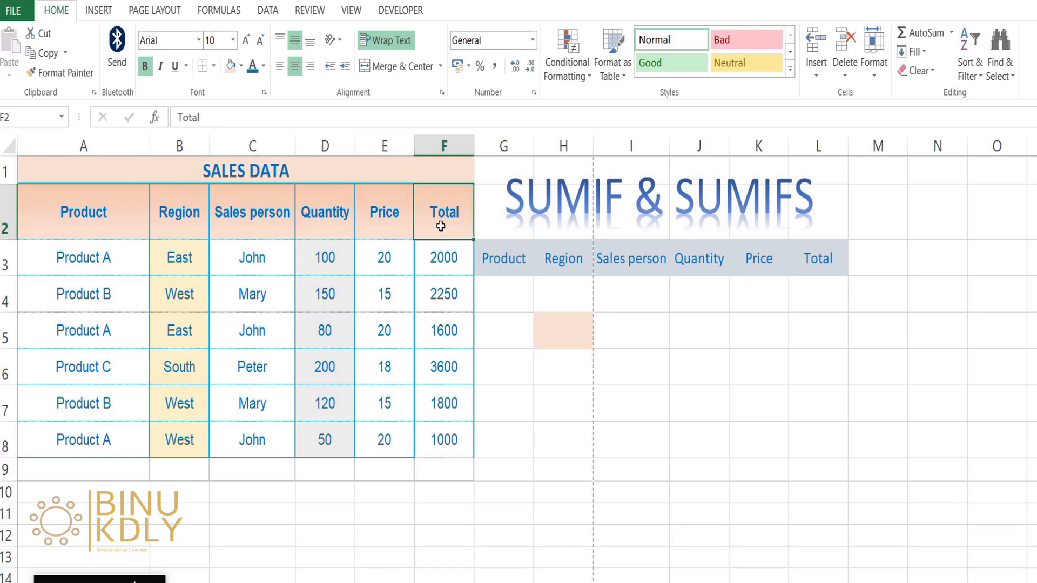
drag(335, 436, 471, 440)
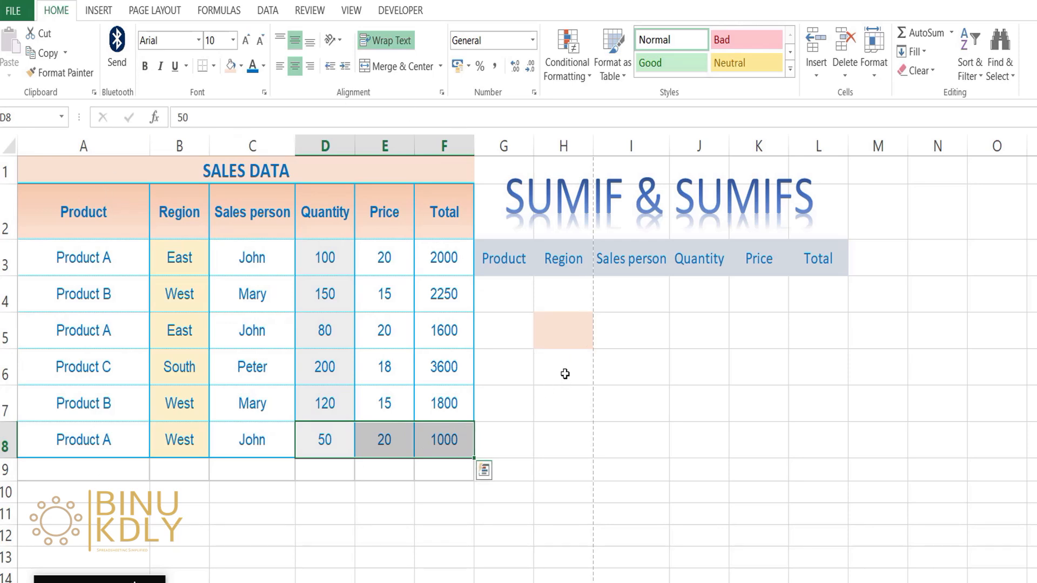
click(571, 334)
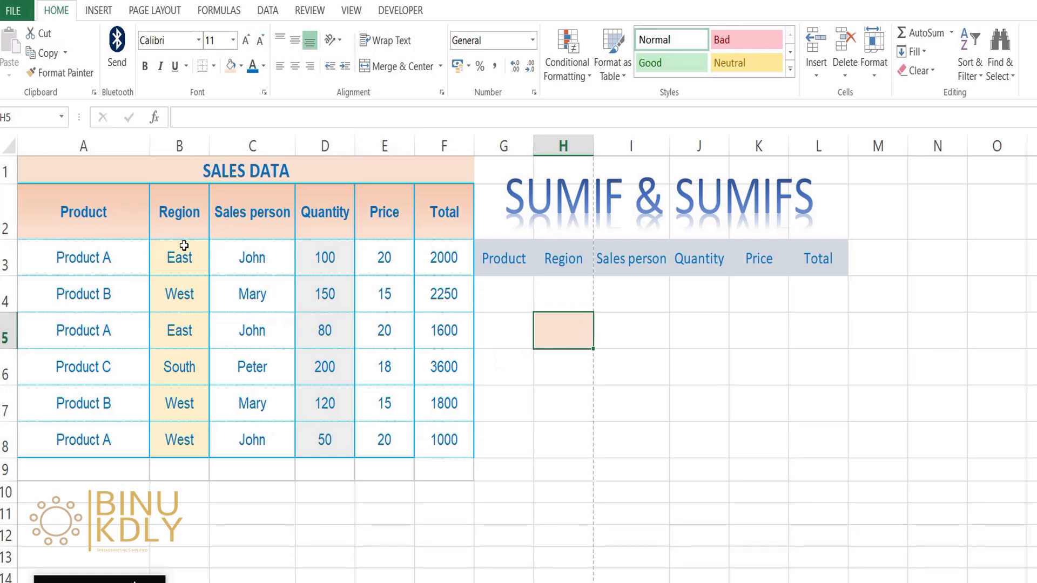
Examine the Region, Sales person and Product entries, and how the Total column relates to Quantity and Price
click(186, 263)
click(185, 296)
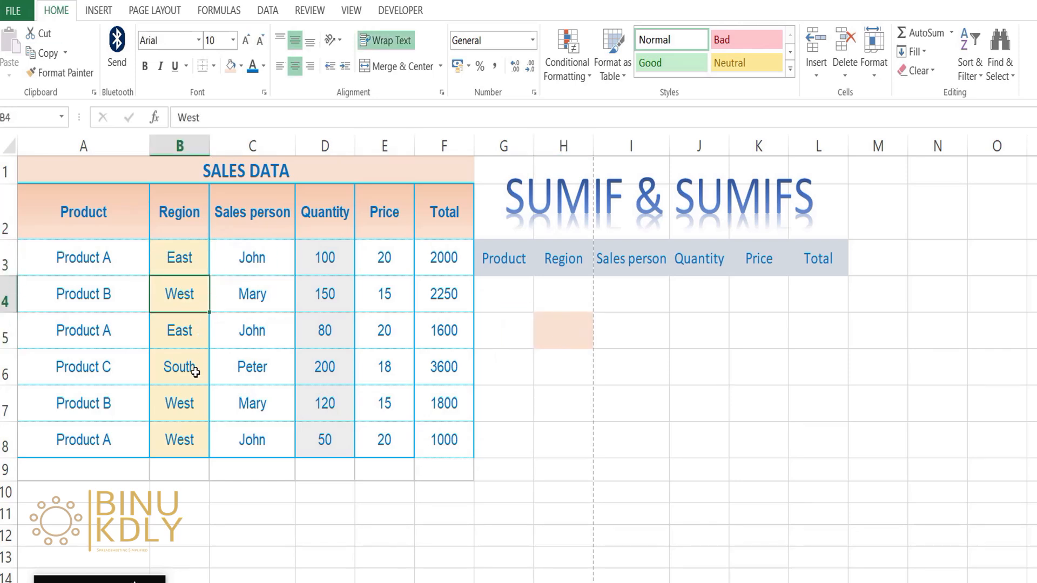
click(185, 331)
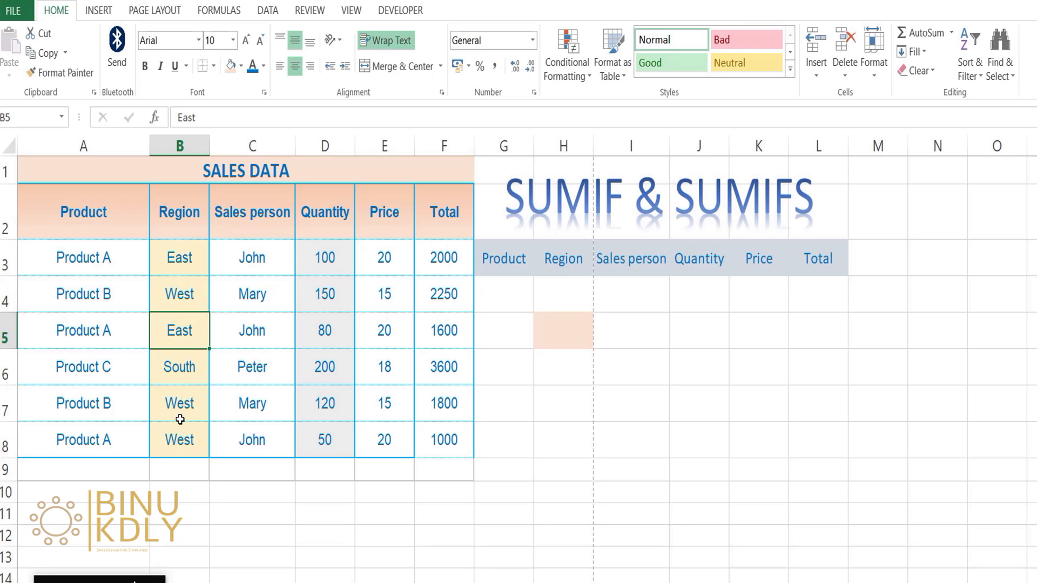
drag(195, 254, 157, 423)
drag(269, 259, 218, 426)
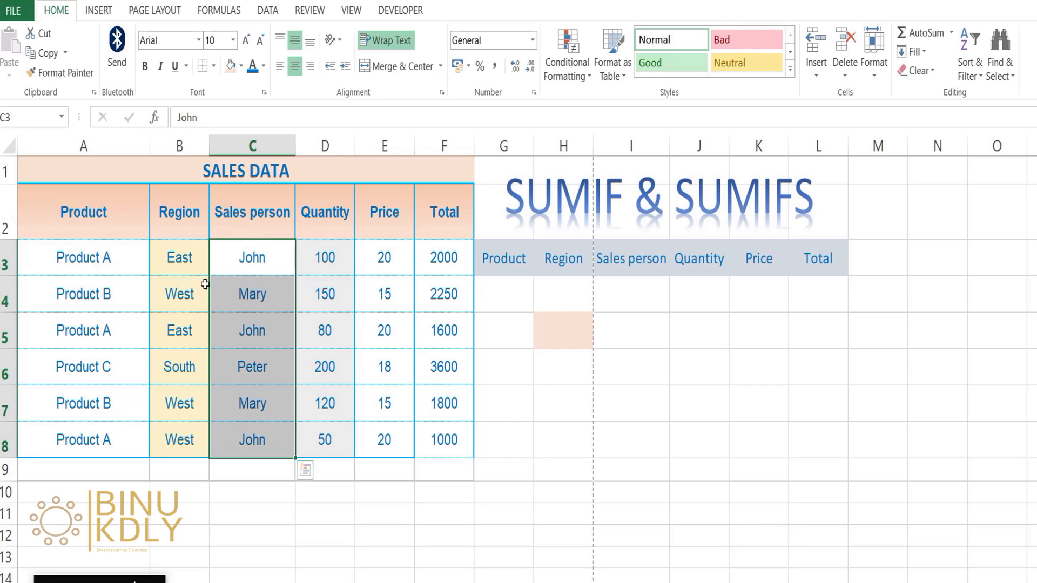
click(87, 264)
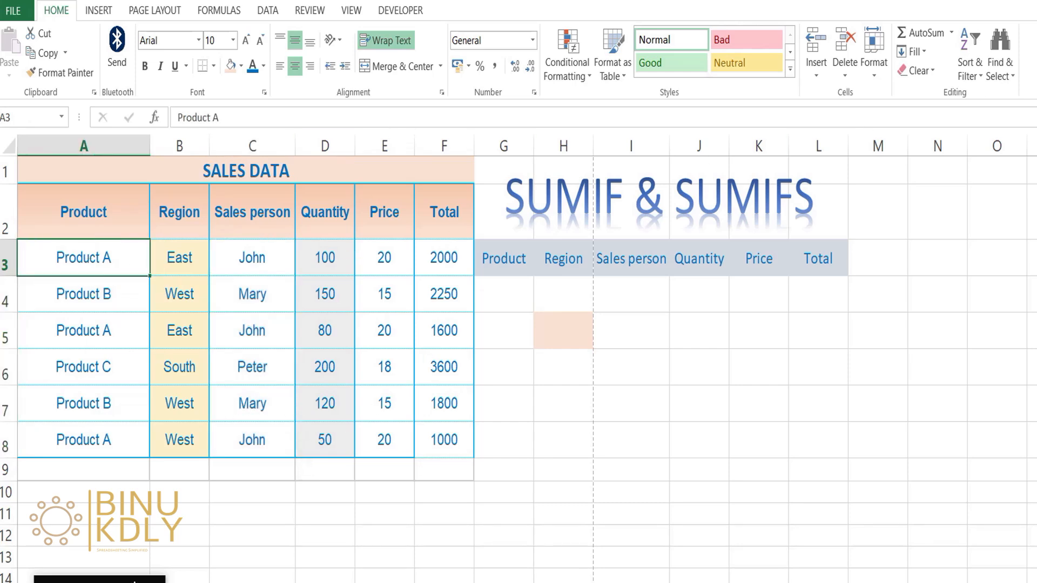
click(122, 309)
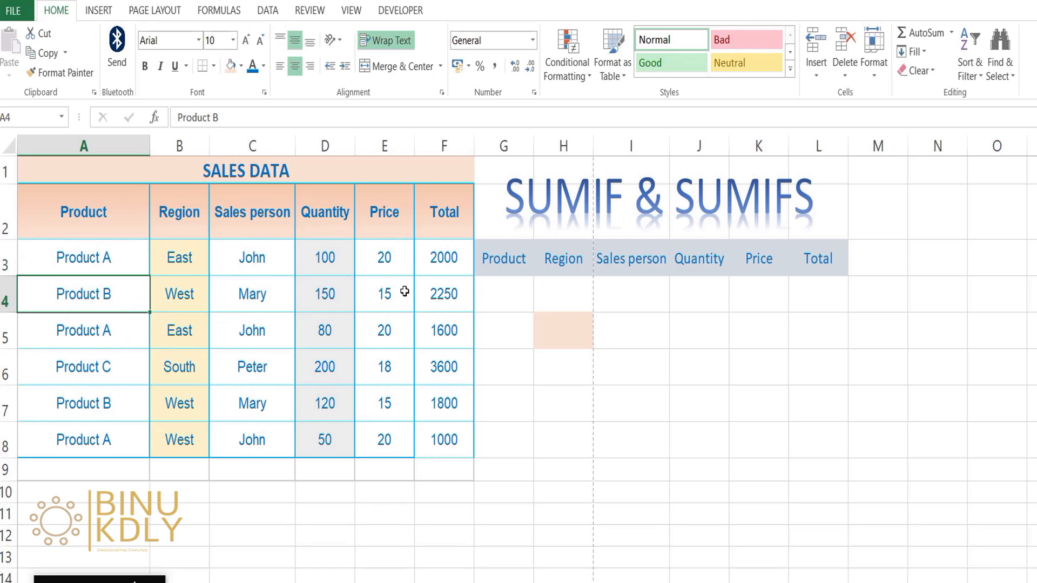
click(442, 296)
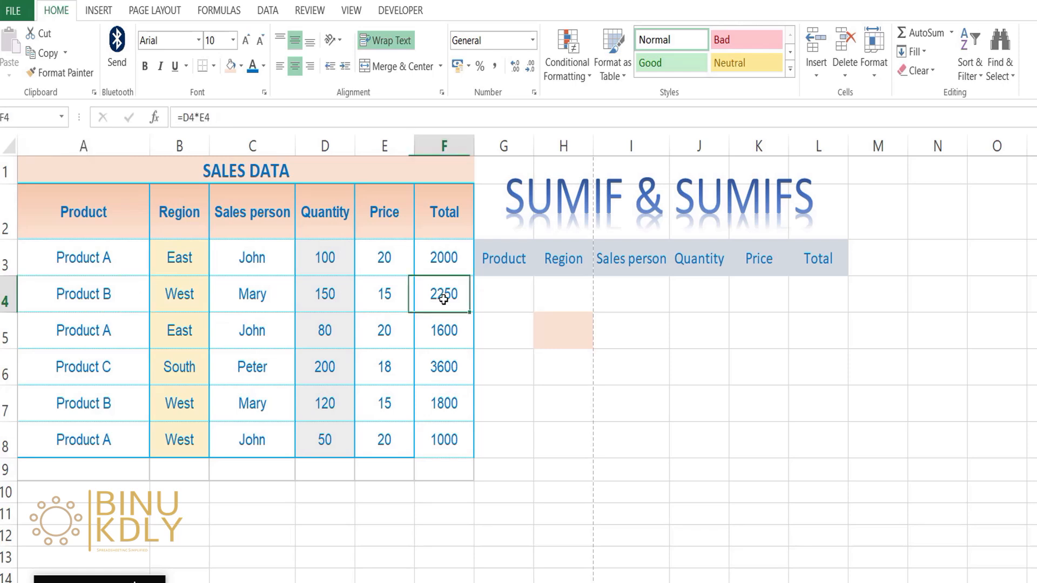
drag(446, 213, 418, 438)
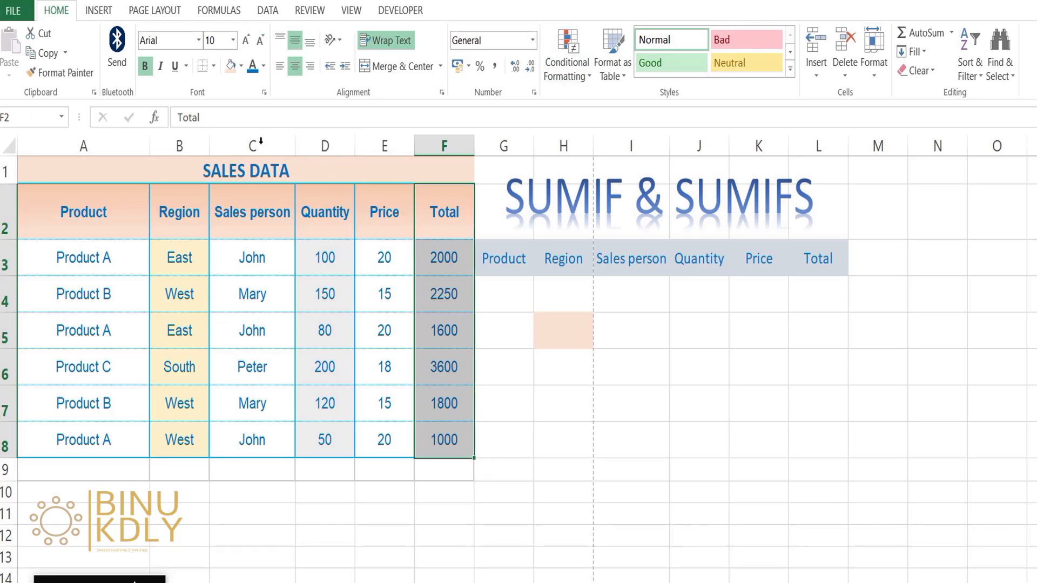
click(339, 225)
click(385, 209)
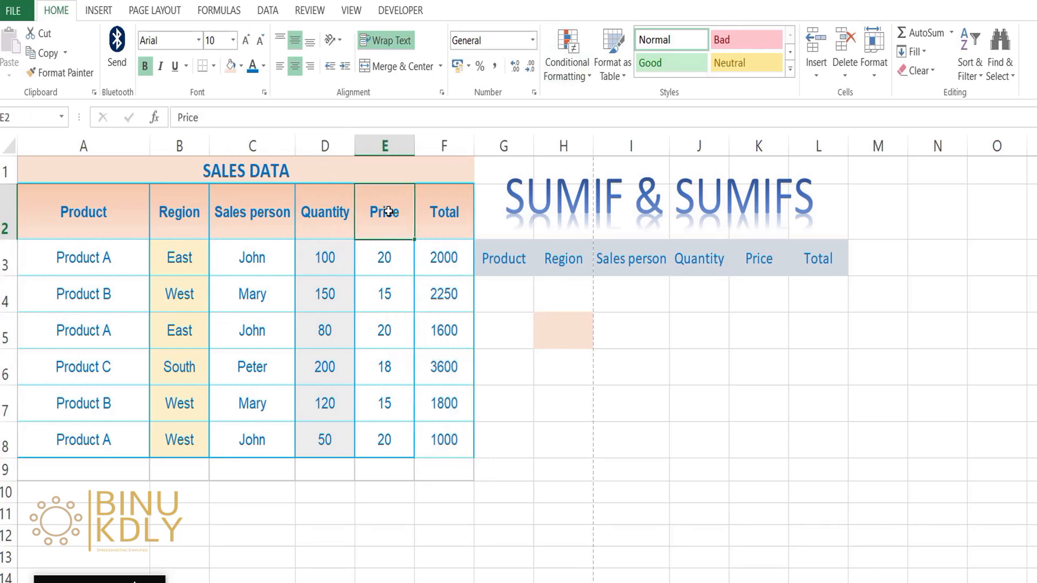
click(450, 212)
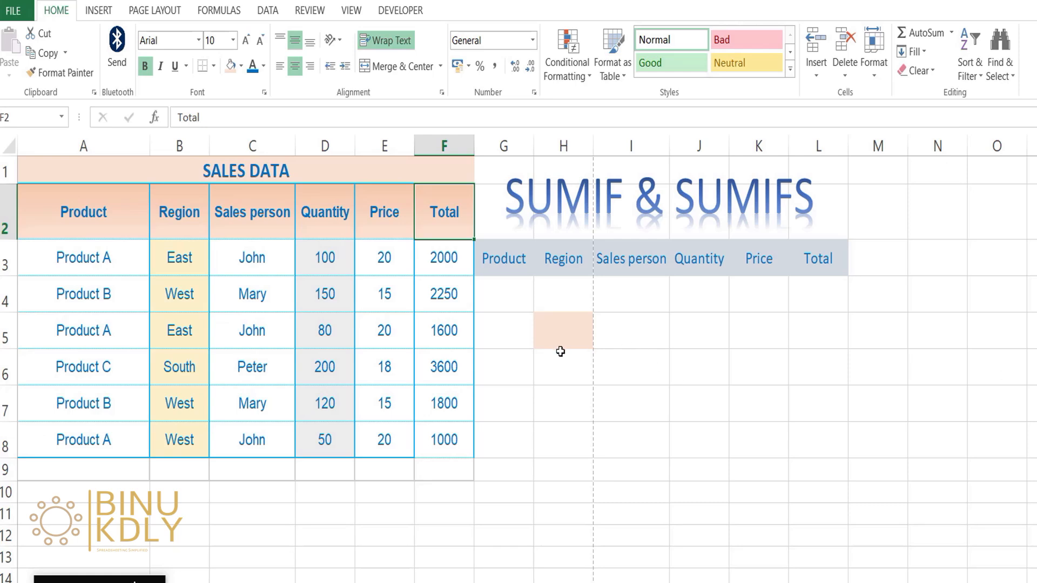
Start a SUMIF formula in cell H5 with the product column A3:A8 as its criteria range
click(568, 324)
text(=)
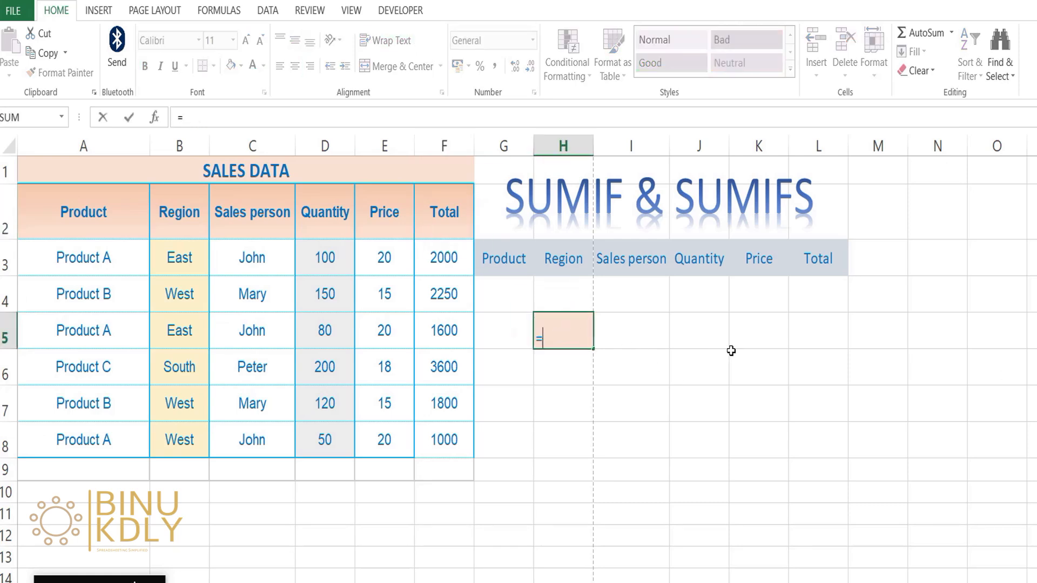
text(SUMI)
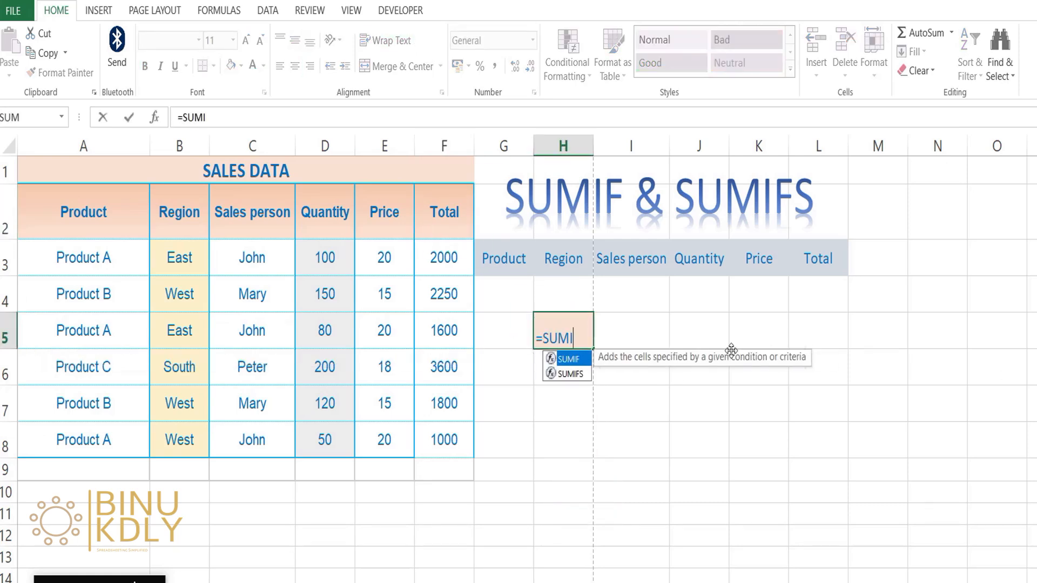
text(F()
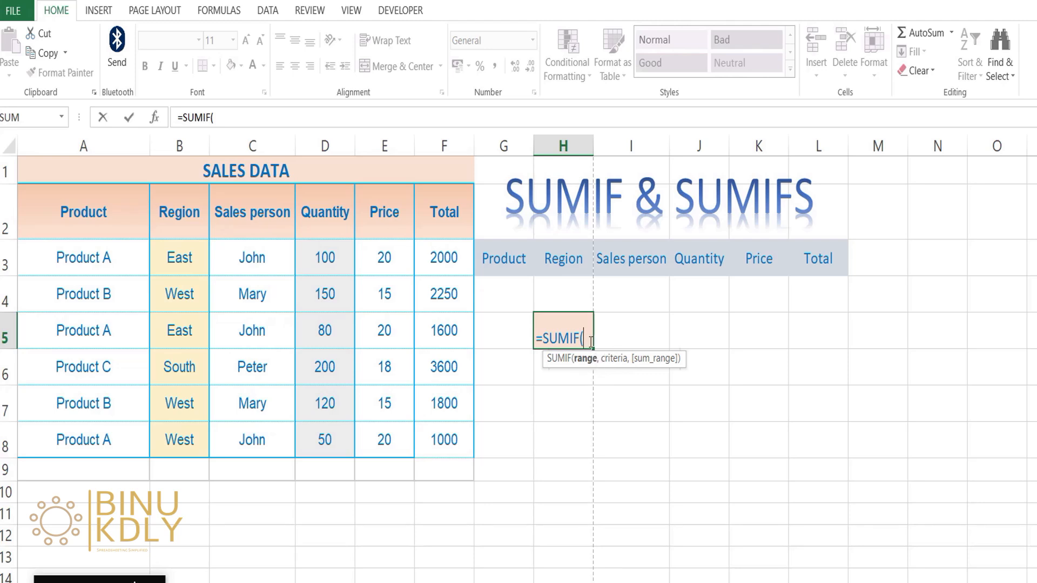
drag(125, 257, 87, 446)
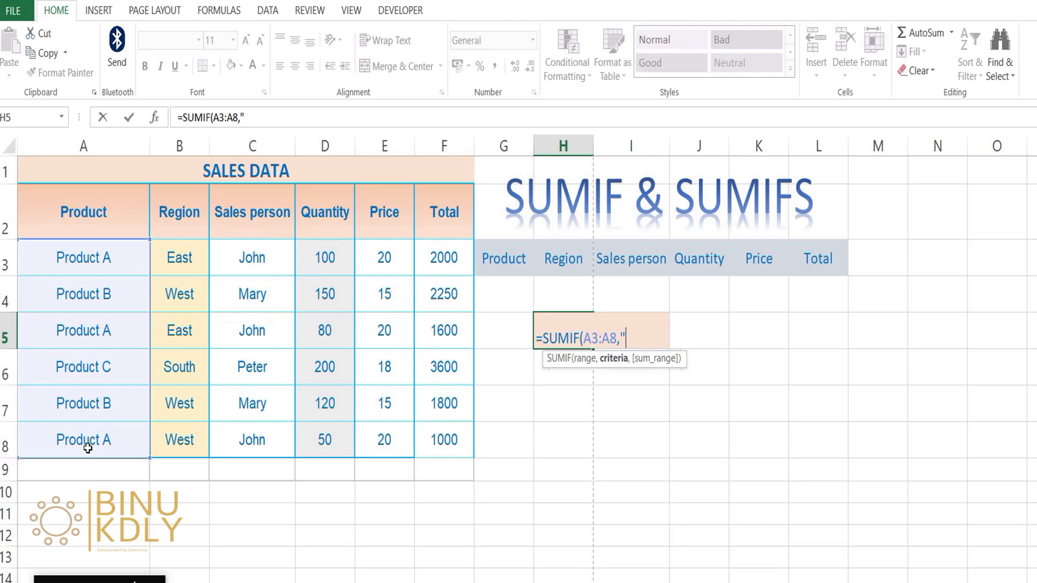
Complete the SUMIF formula in H5 with the criteria "Product A" and the sum range F3:F8
text(roduct)
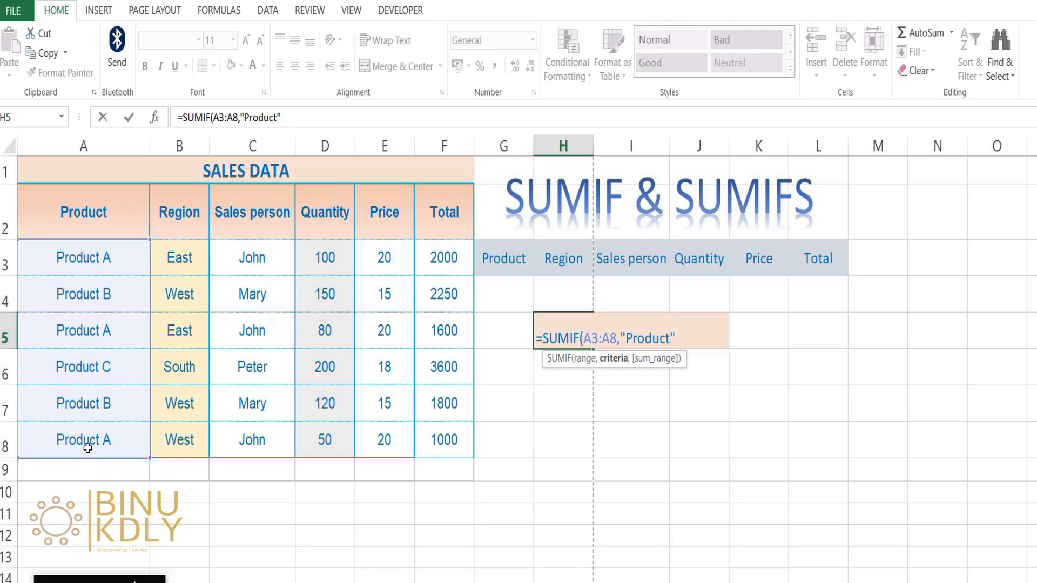
click(671, 330)
text(A",)
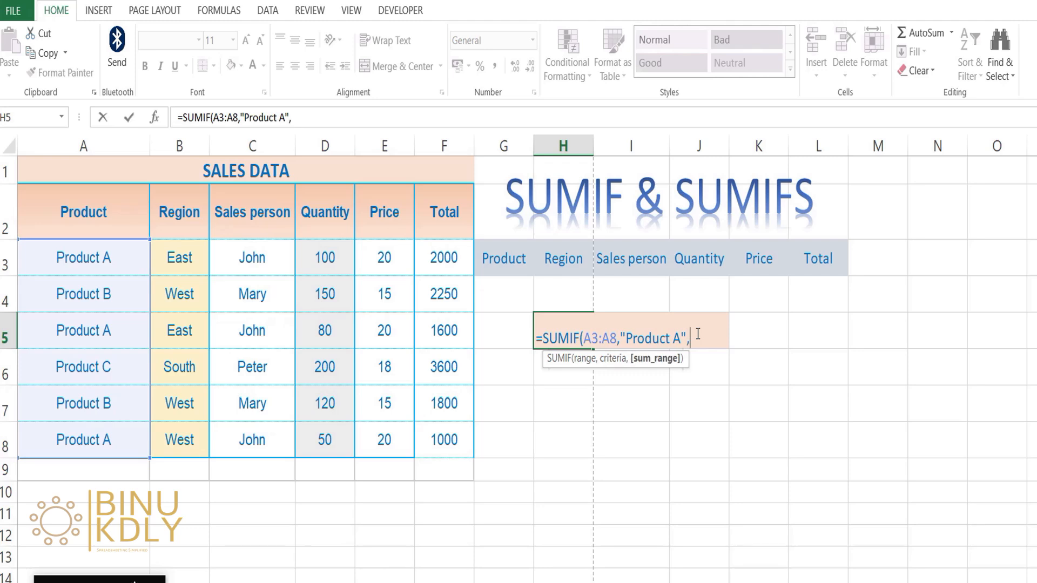
drag(460, 258, 429, 437)
text())
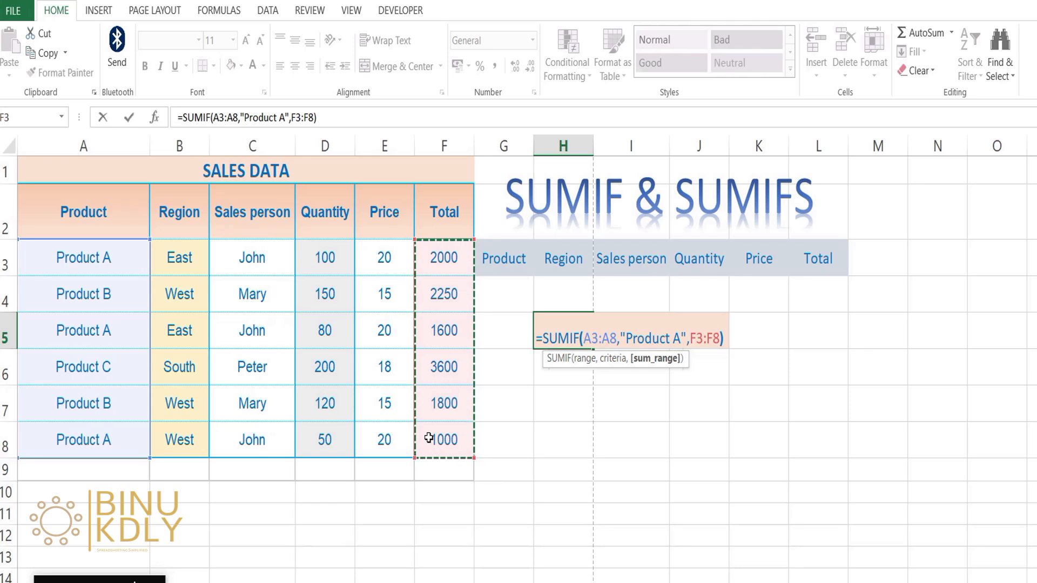
key(Return)
click(589, 331)
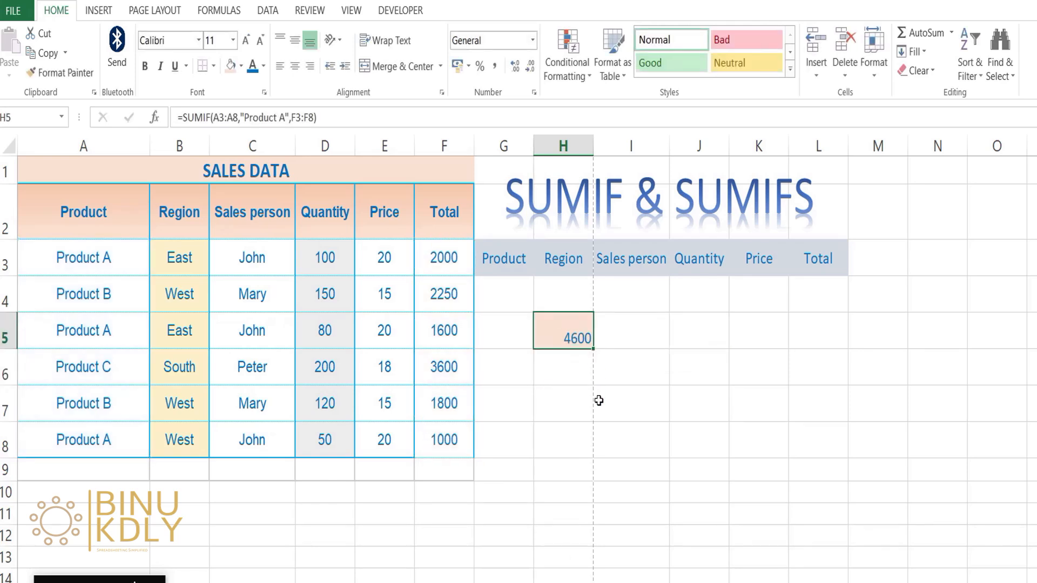
Check the Total cells F3, F5 and F8 that belong to the Product A rows
click(102, 255)
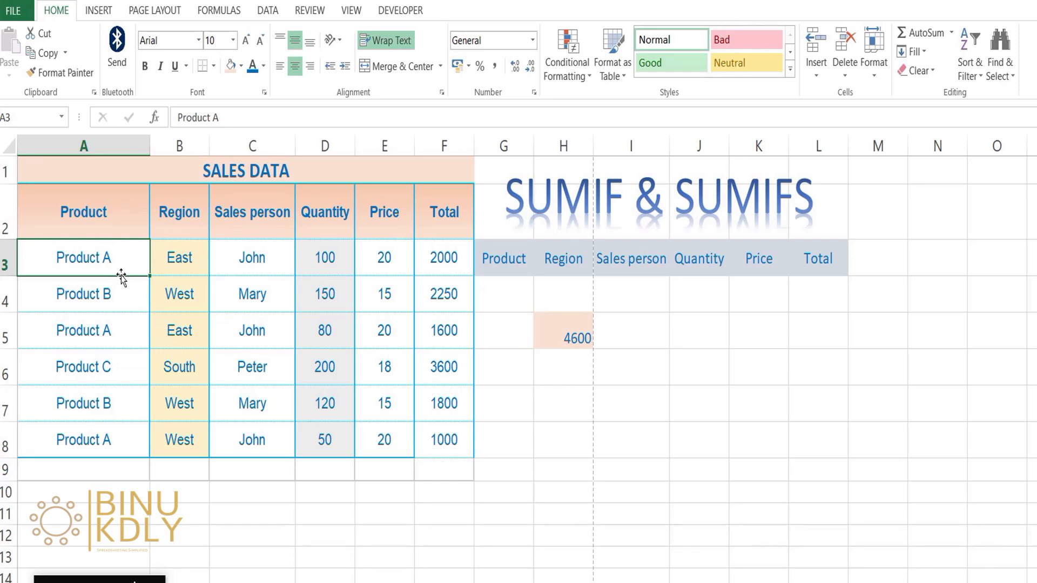
click(444, 265)
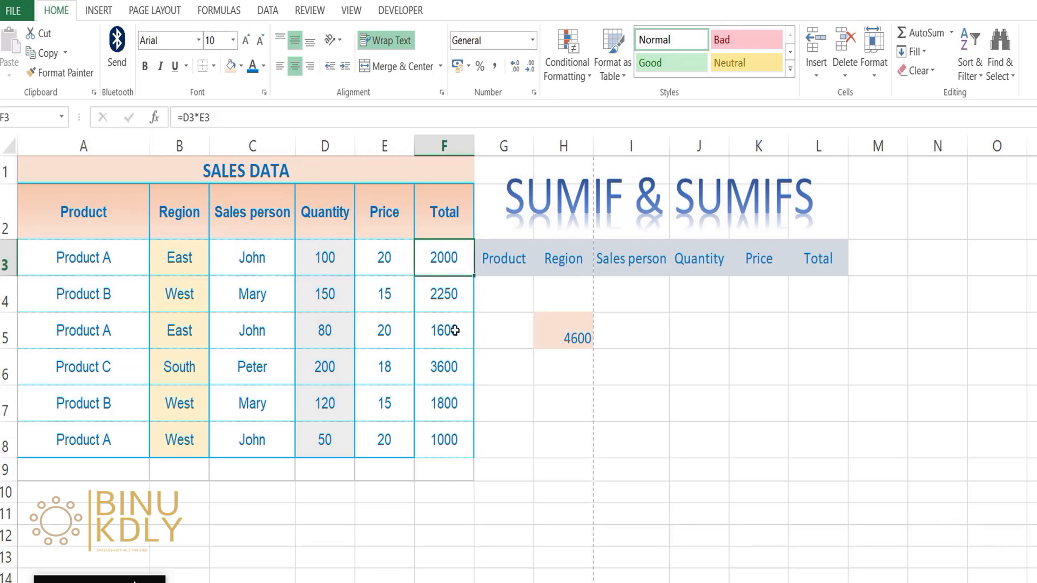
ctrl+click(448, 321)
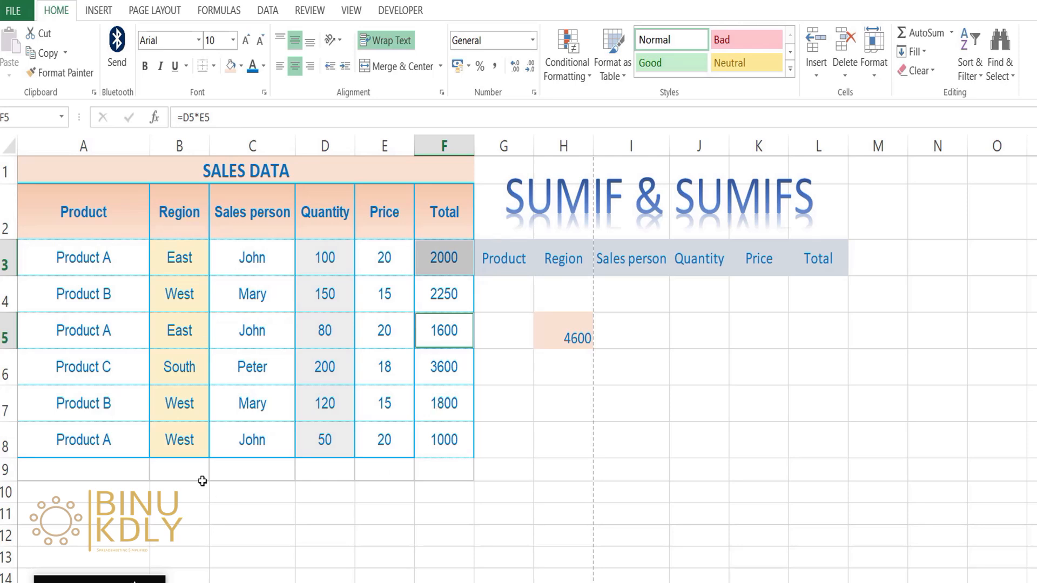
ctrl+click(436, 429)
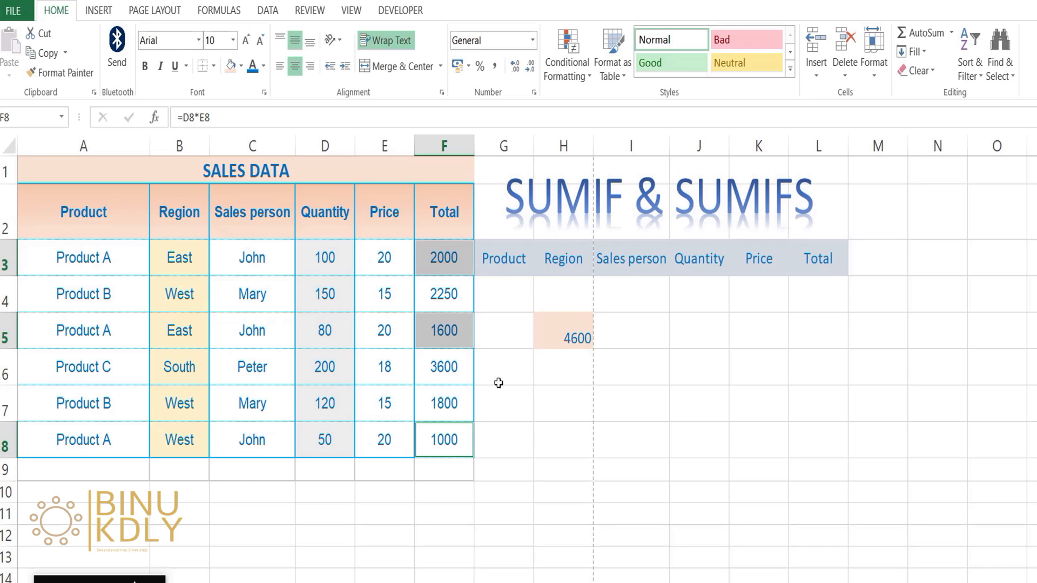
Center the SUMIF result in cell H5 both horizontally and vertically
click(544, 328)
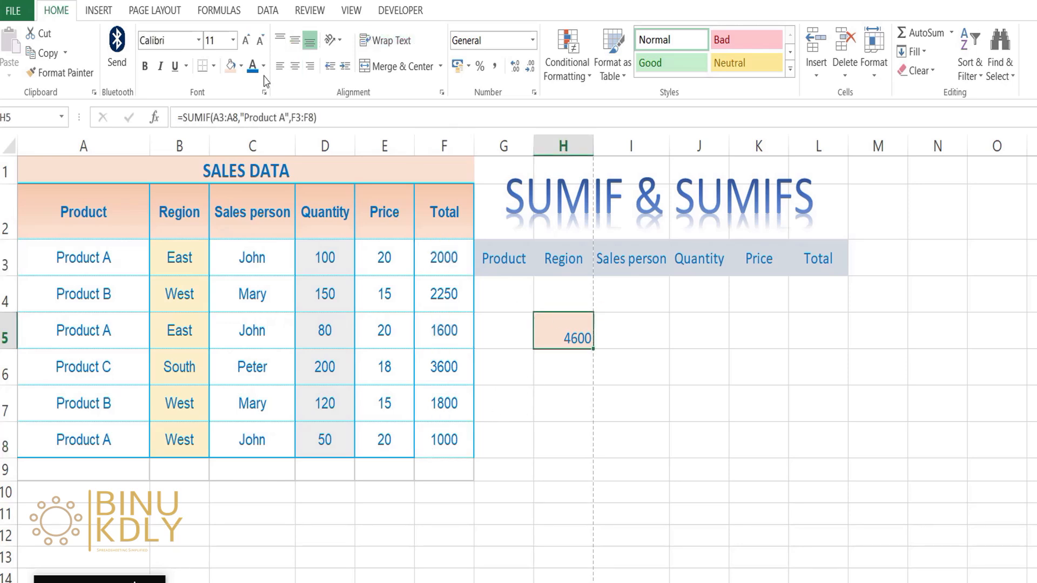
click(294, 65)
click(295, 40)
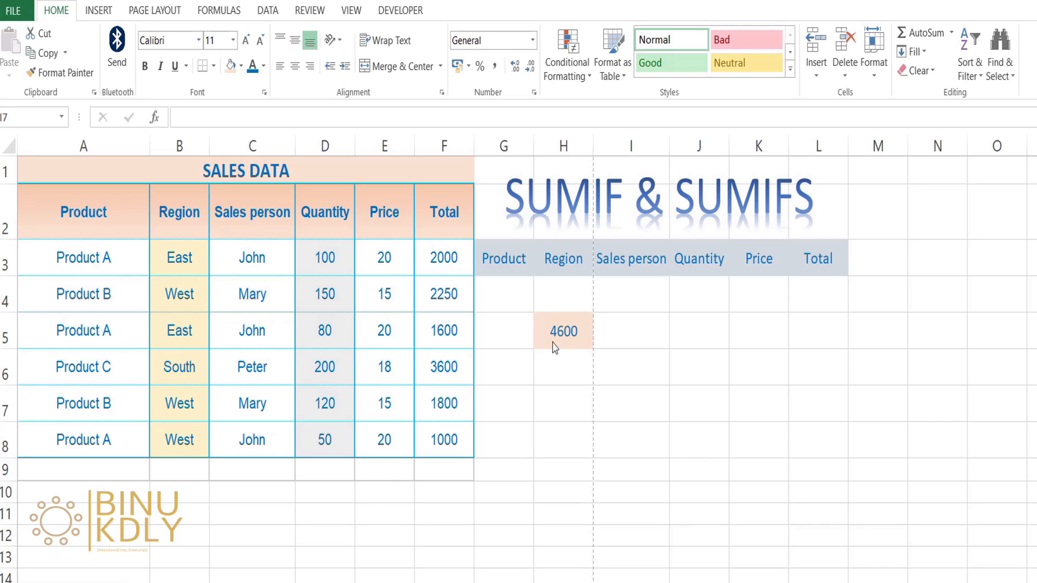
Change the criteria range of the SUMIF formula in H5 to the region column B3:B8
click(554, 339)
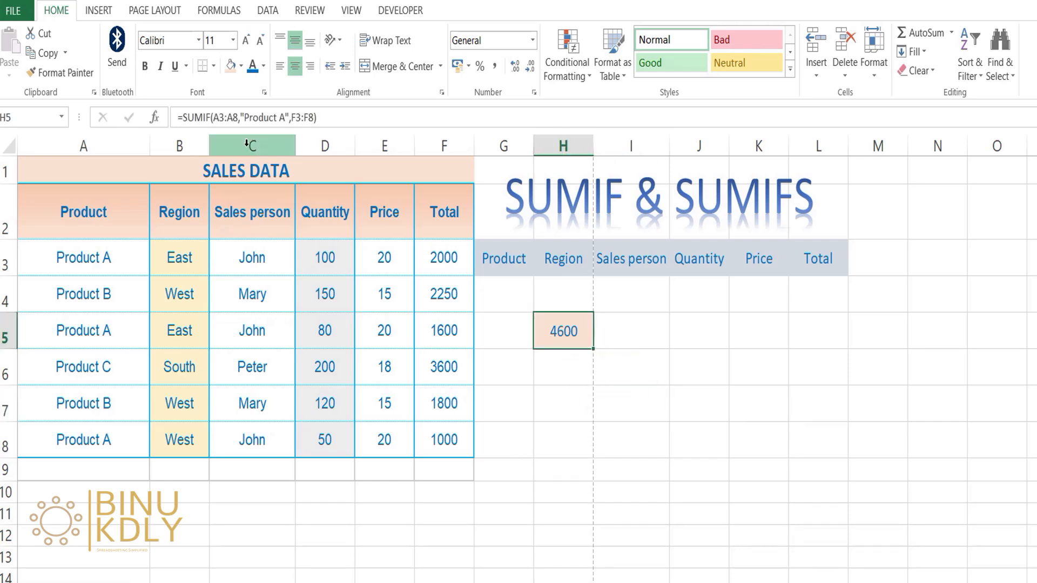
click(238, 115)
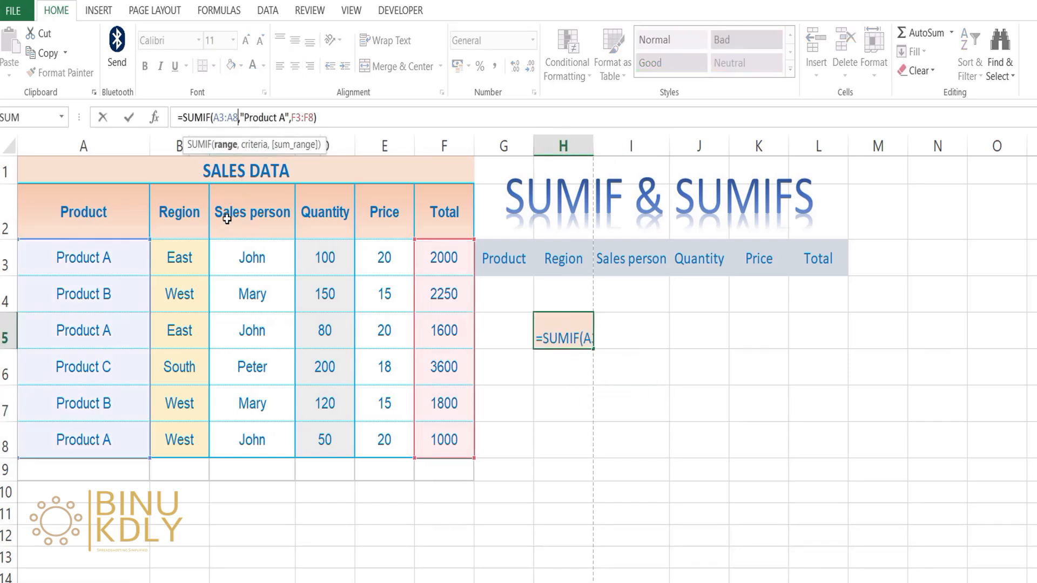
key(BackSpace)
key(BackSpace)
key(BackSpace)
key(BackSpace)
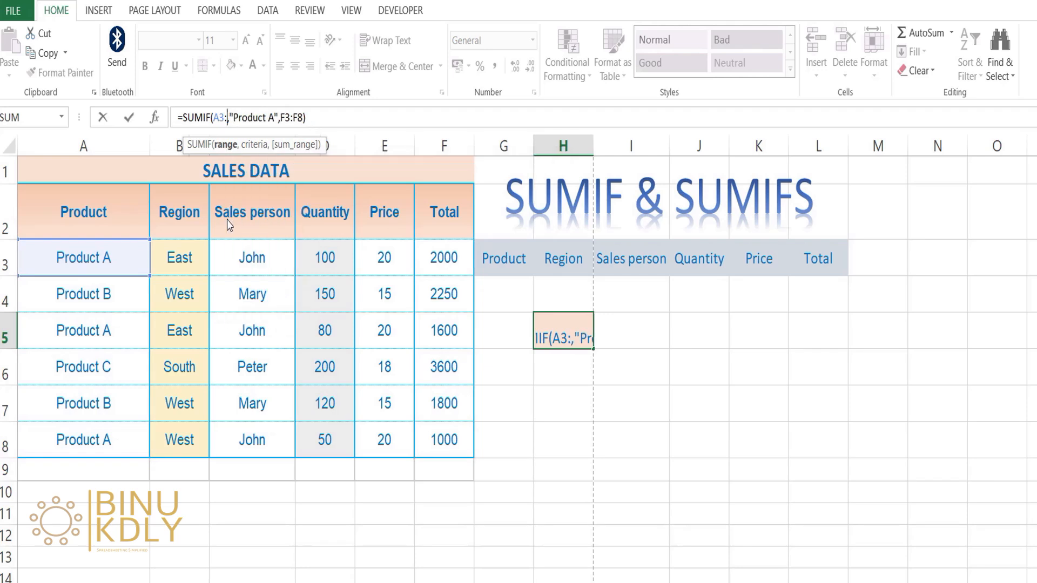
key(BackSpace)
drag(181, 258, 170, 440)
Replace the criteria in the H5 SUMIF formula with "East" and enter the formula
click(286, 118)
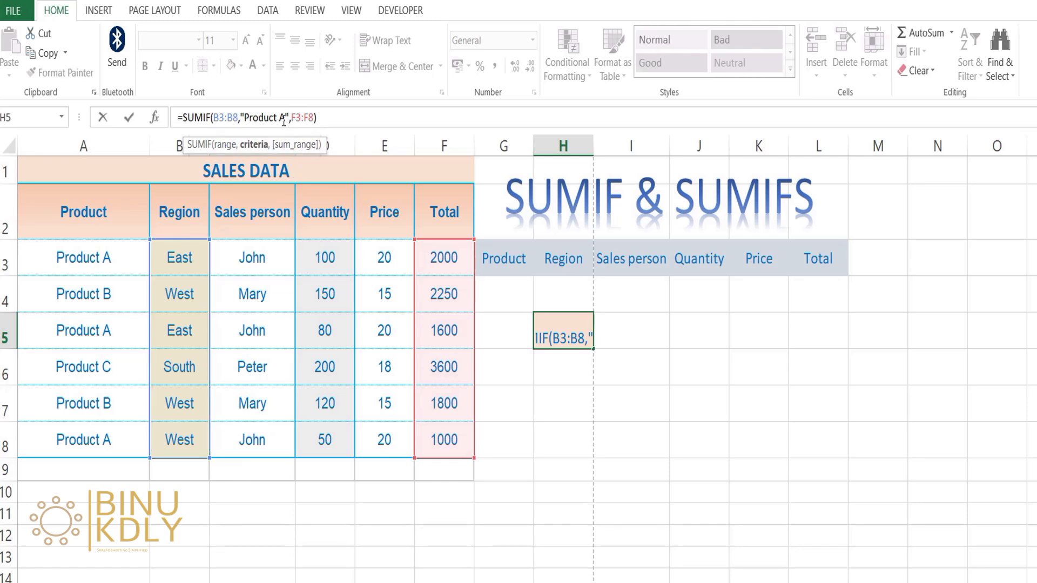
key(BackSpace)
key(BackSpace)
key(BackSpace)
key(BackSpace)
key(BackSpace)
key(BackSpace)
key(BackSpace)
key(BackSpace)
key(BackSpace)
text(East)
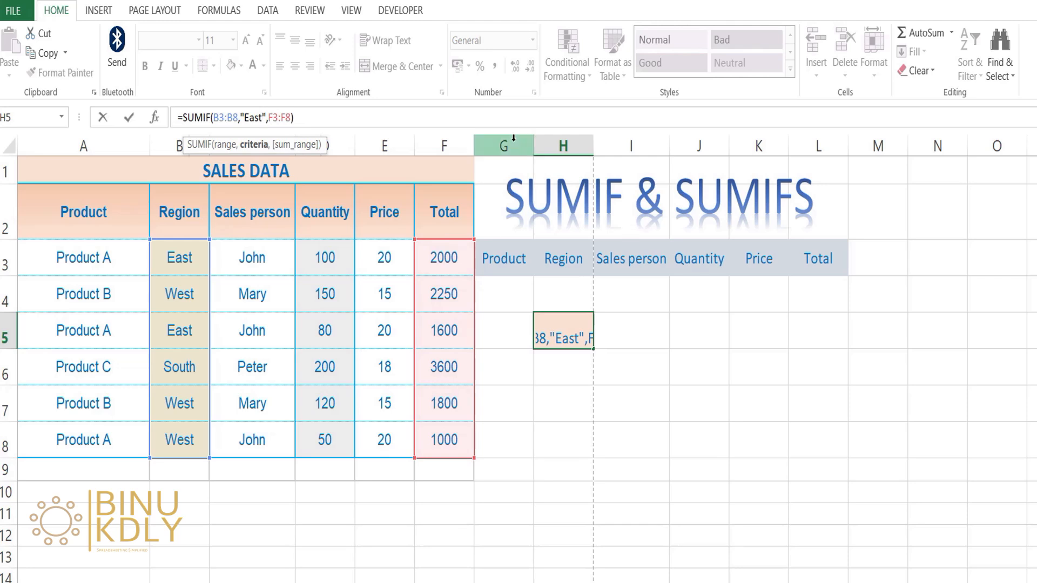
key(Return)
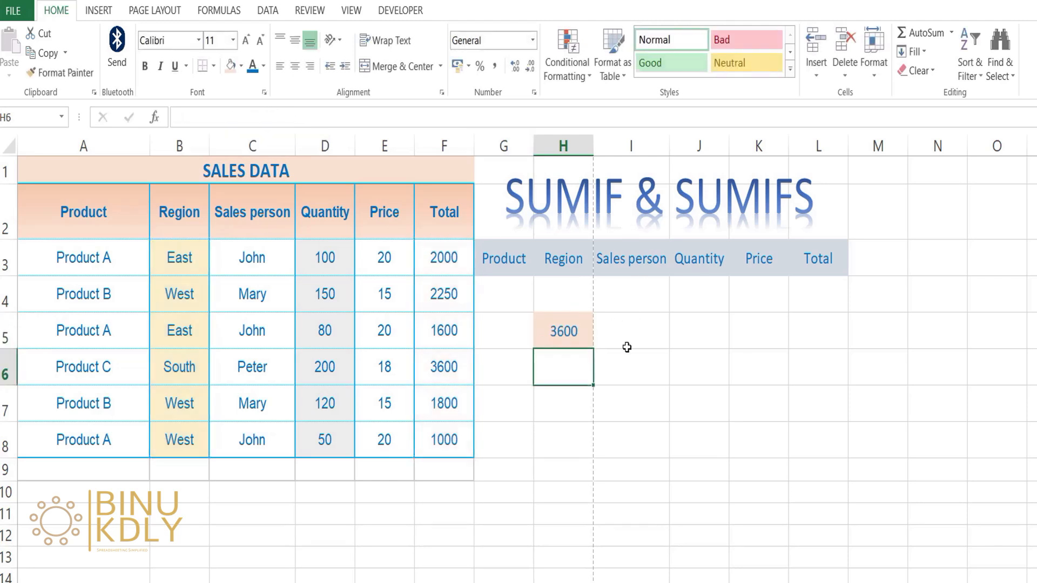
Examine the East entries B3 and B5 behind the H5 result, and the region choices offered in cell H4
click(586, 338)
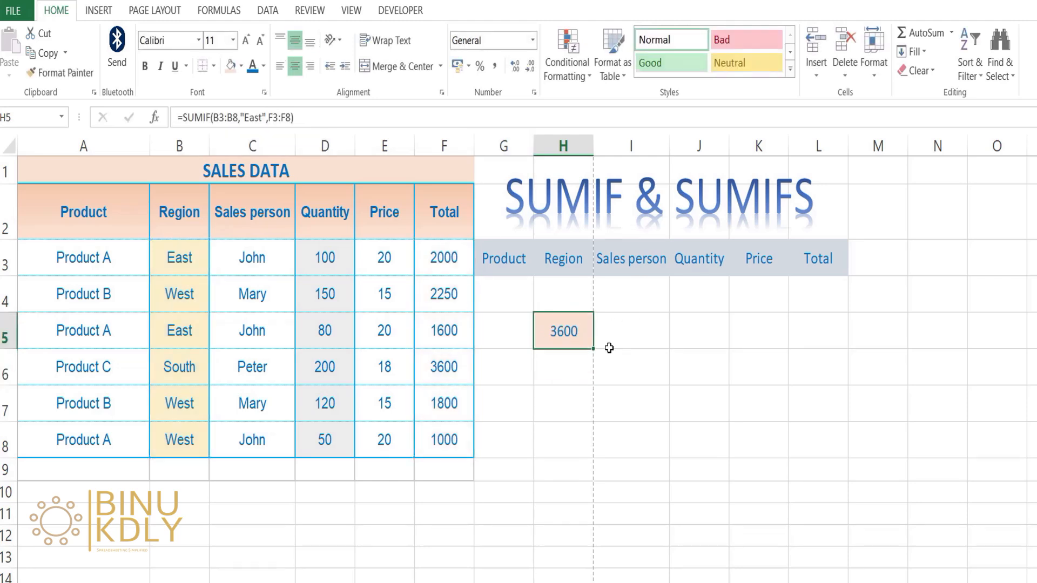
click(188, 254)
click(189, 331)
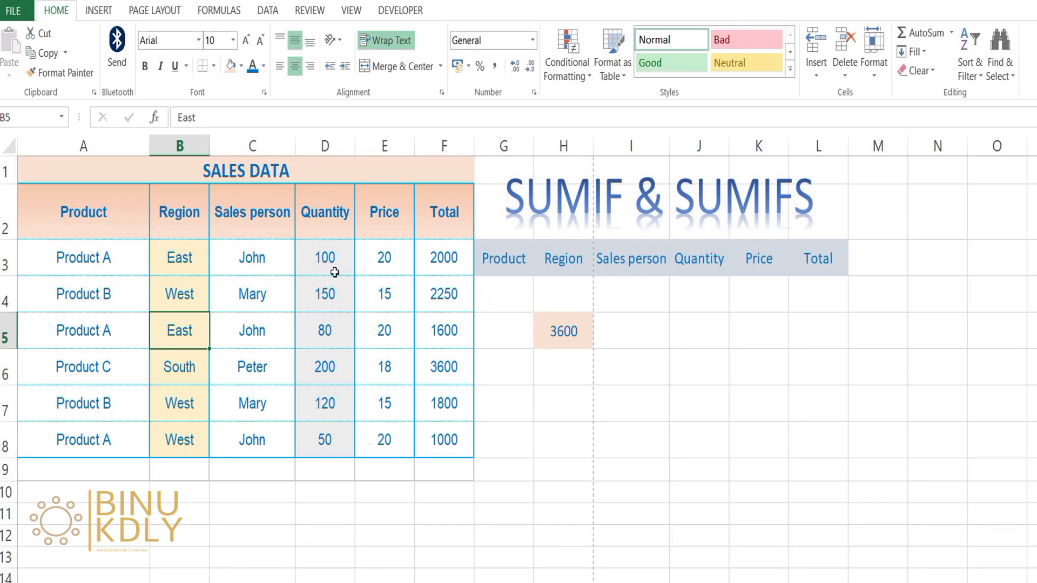
click(552, 331)
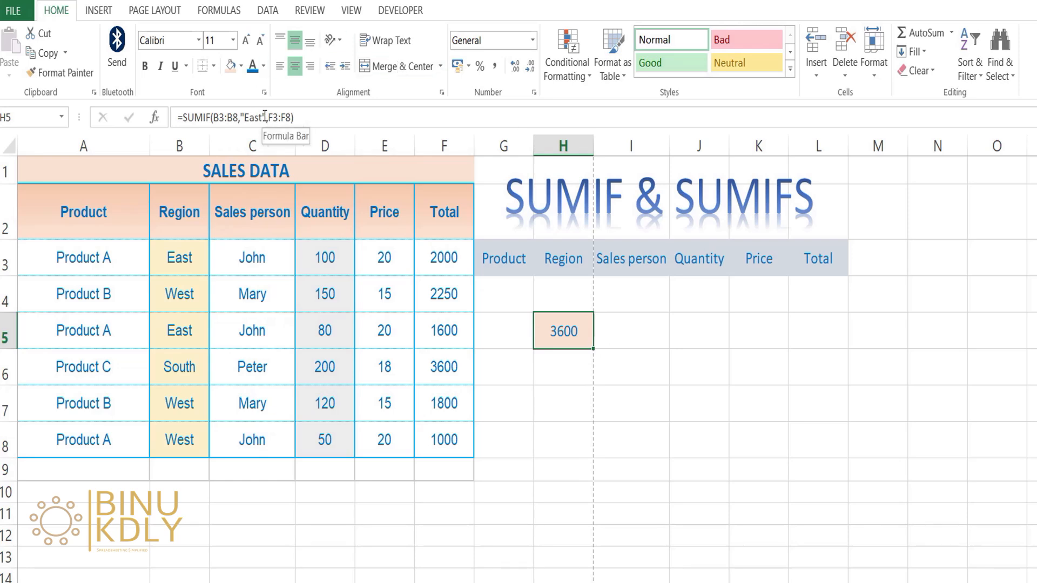
click(560, 293)
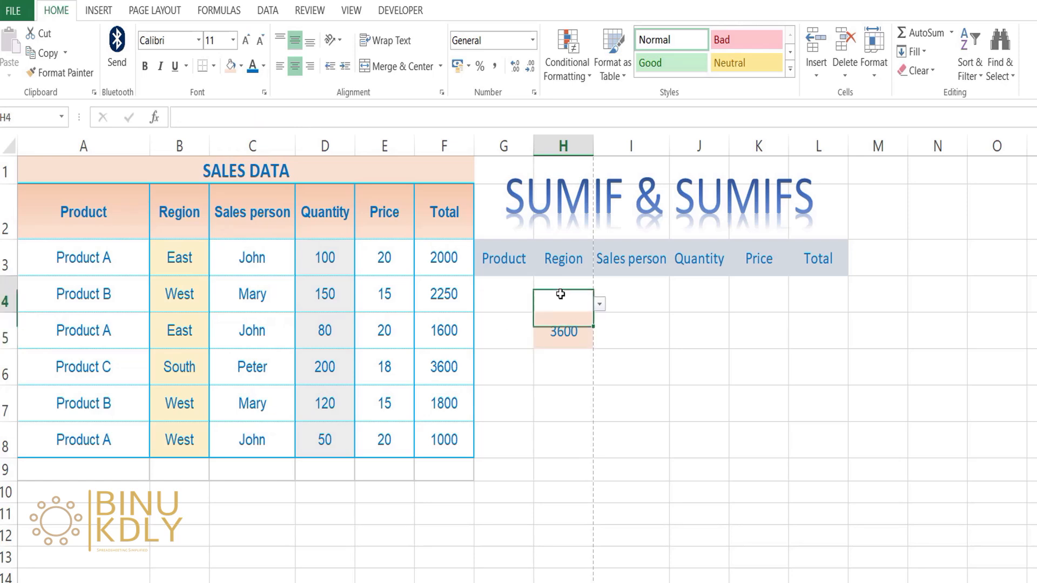
click(600, 305)
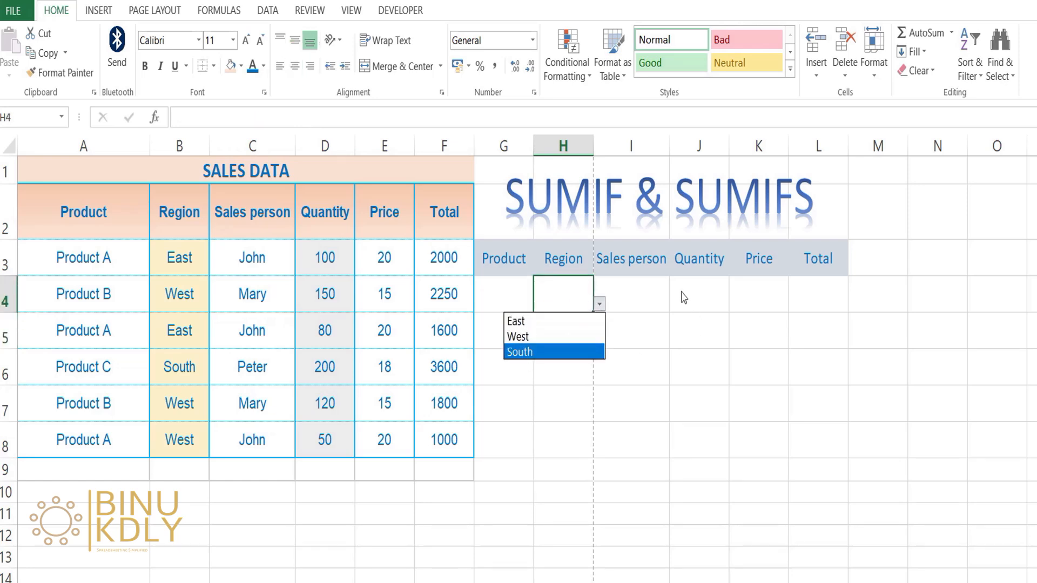
key(Escape)
Replace the "East" criteria in the H5 SUMIF formula with a reference to cell H4
click(536, 315)
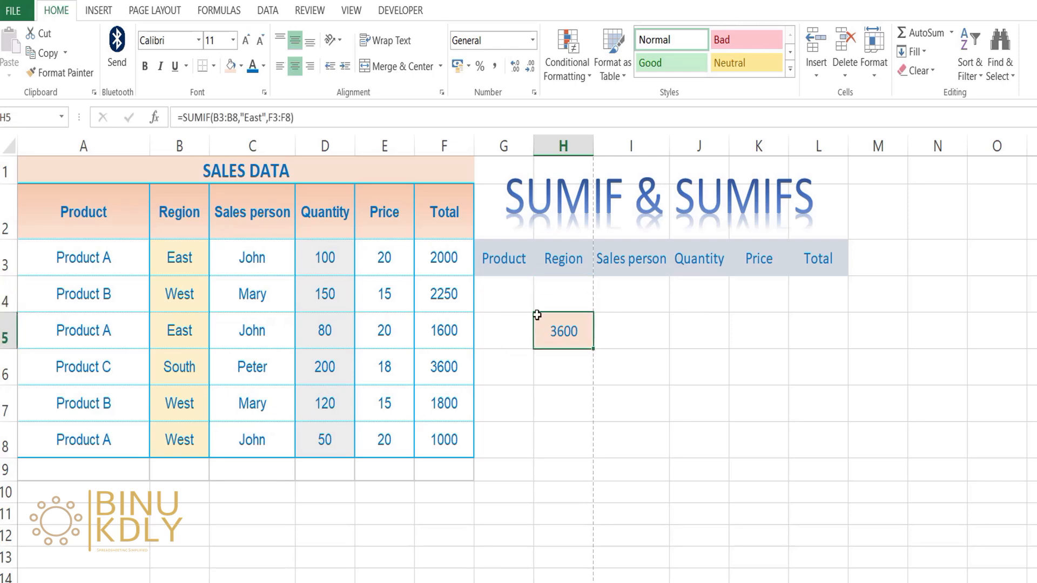
click(266, 118)
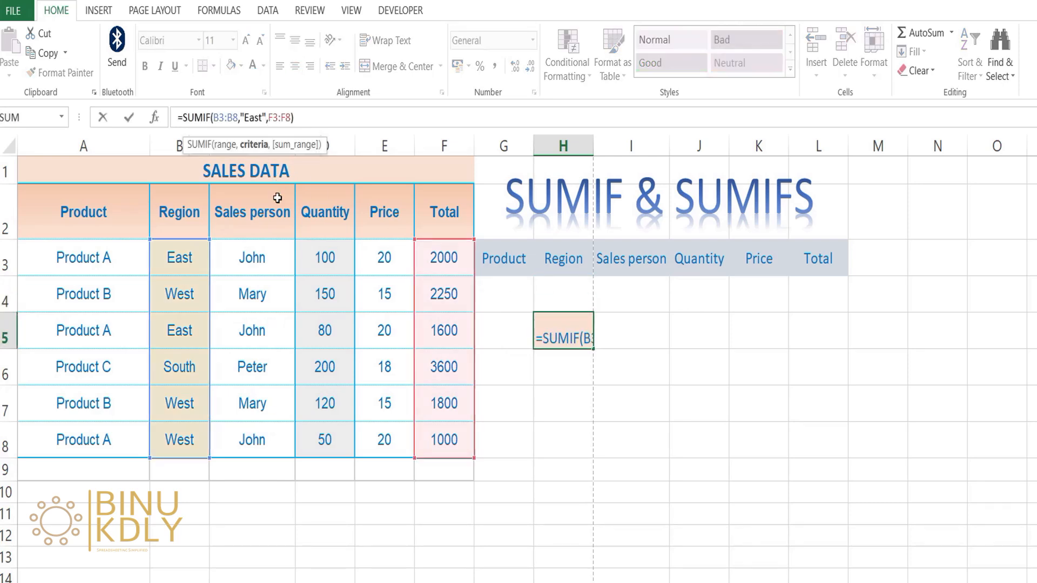
key(BackSpace)
key(BackSpace)
key(BackSpace)
key(BackSpace)
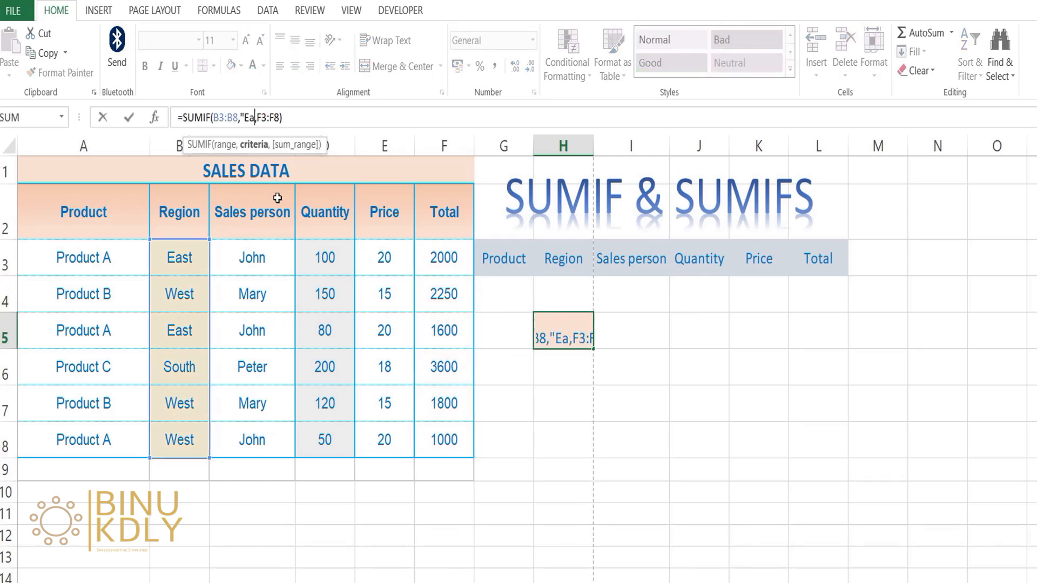
key(BackSpace)
key(BackSpace)
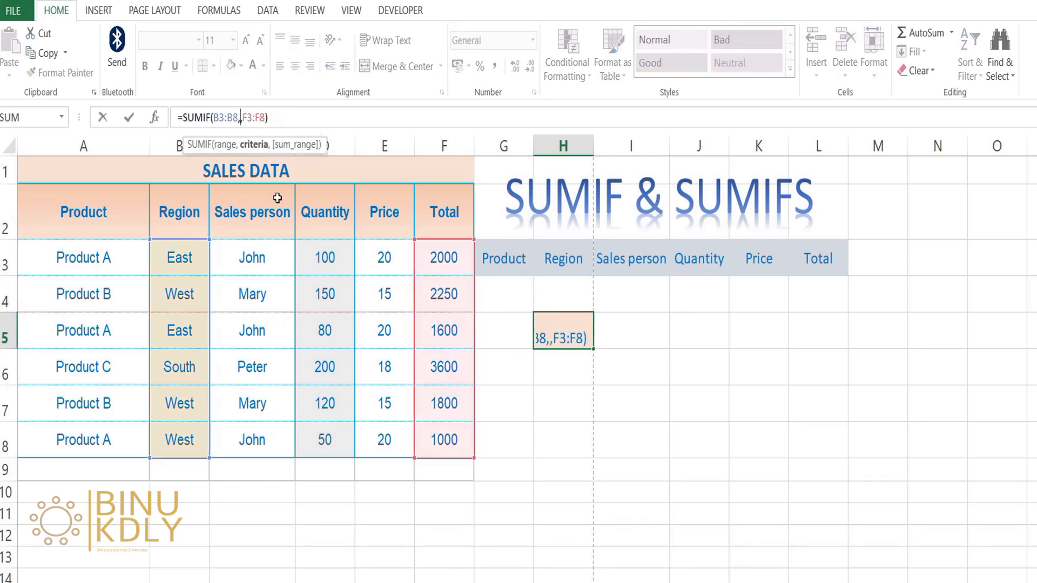
click(576, 298)
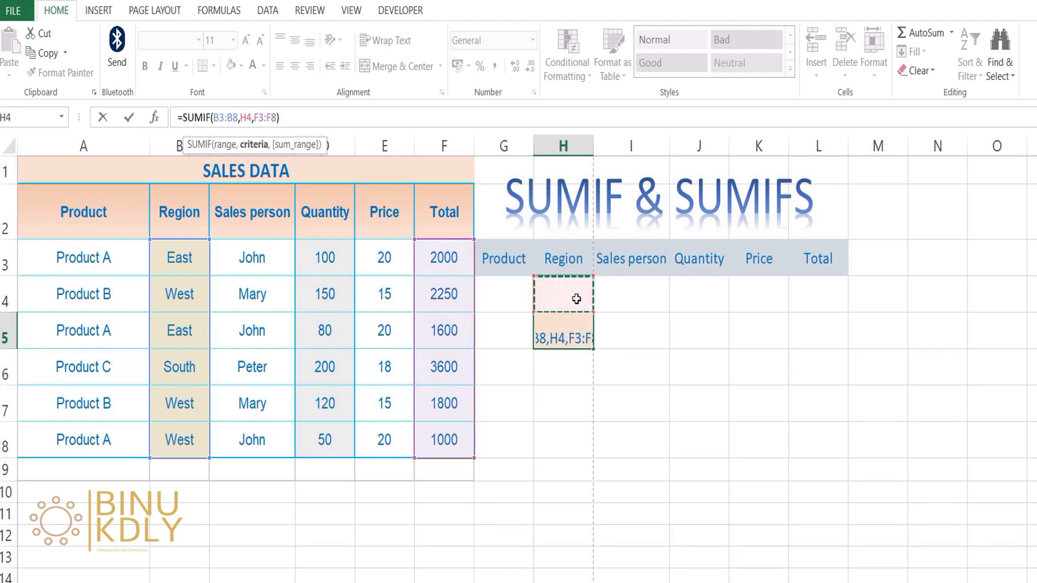
key(Return)
Try the regions East, West and South in cell H4, finishing with West selected
click(576, 300)
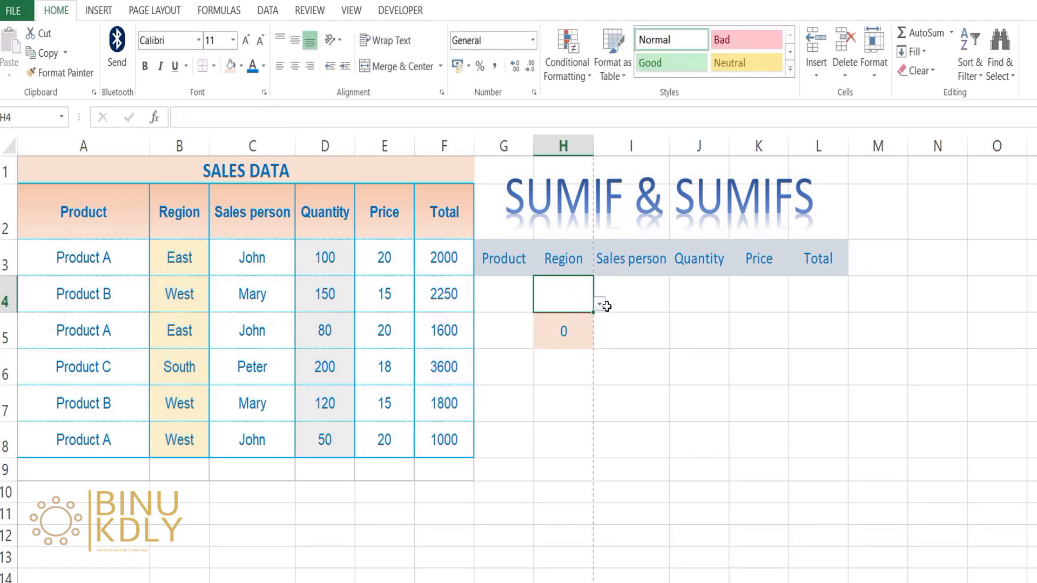
click(601, 305)
click(549, 317)
click(600, 304)
click(590, 335)
click(599, 304)
click(551, 337)
click(543, 355)
click(601, 306)
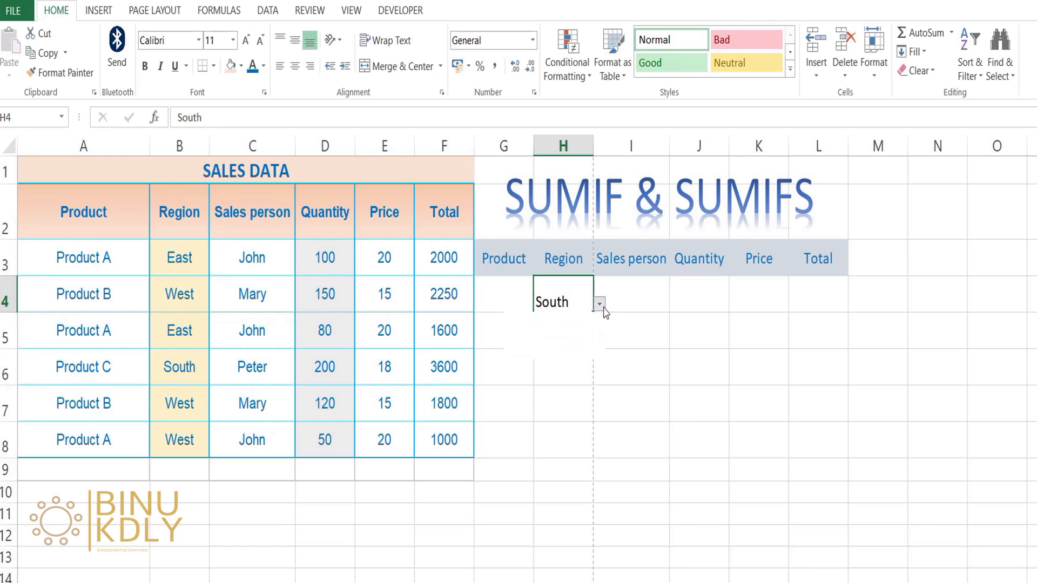
click(562, 335)
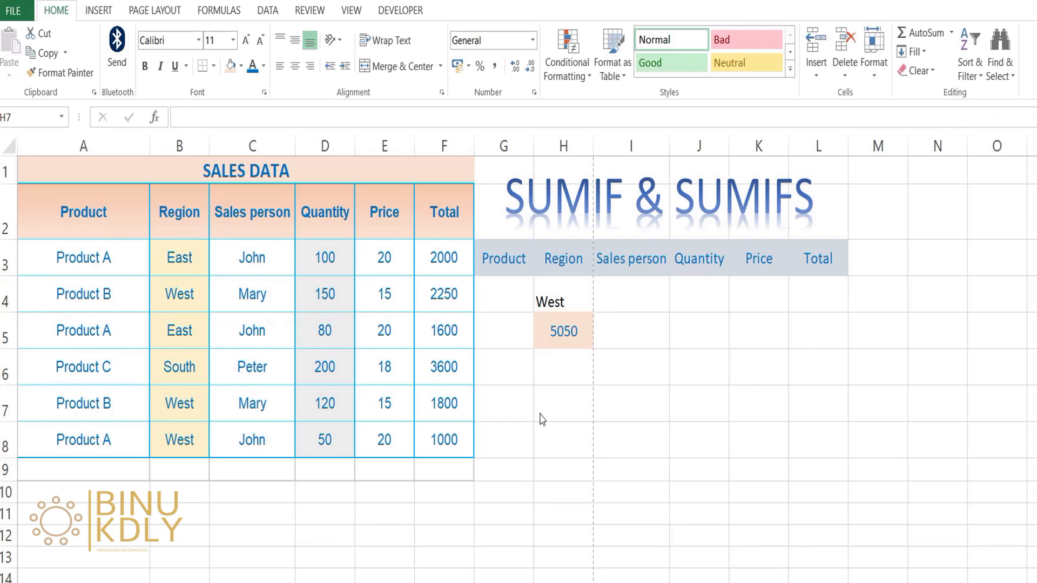
Start a SUMIFS formula in cell H7 with the Total column F3:F8 as its sum range
click(542, 419)
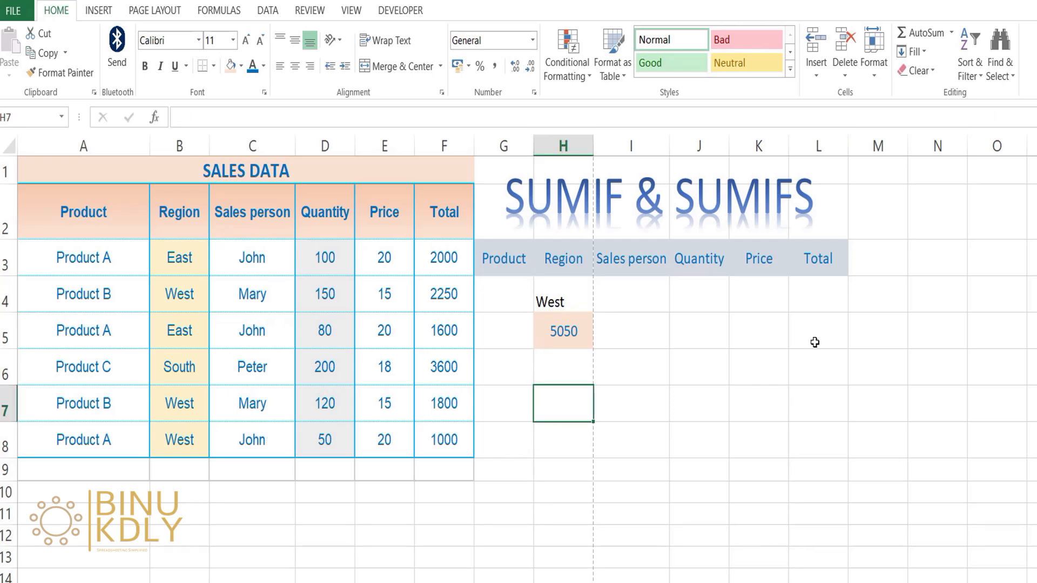
text(=sumifs)
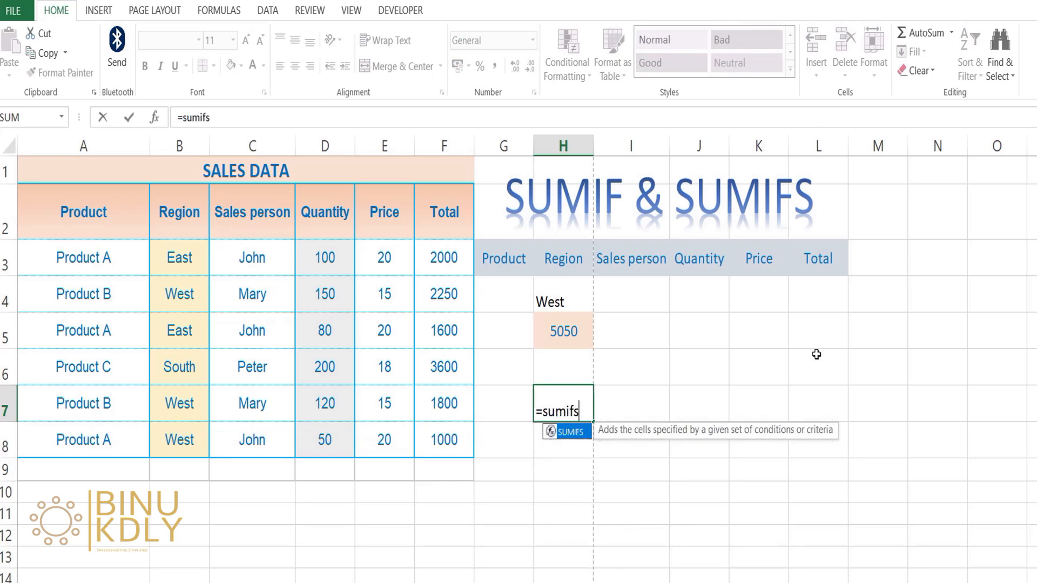
key(Tab)
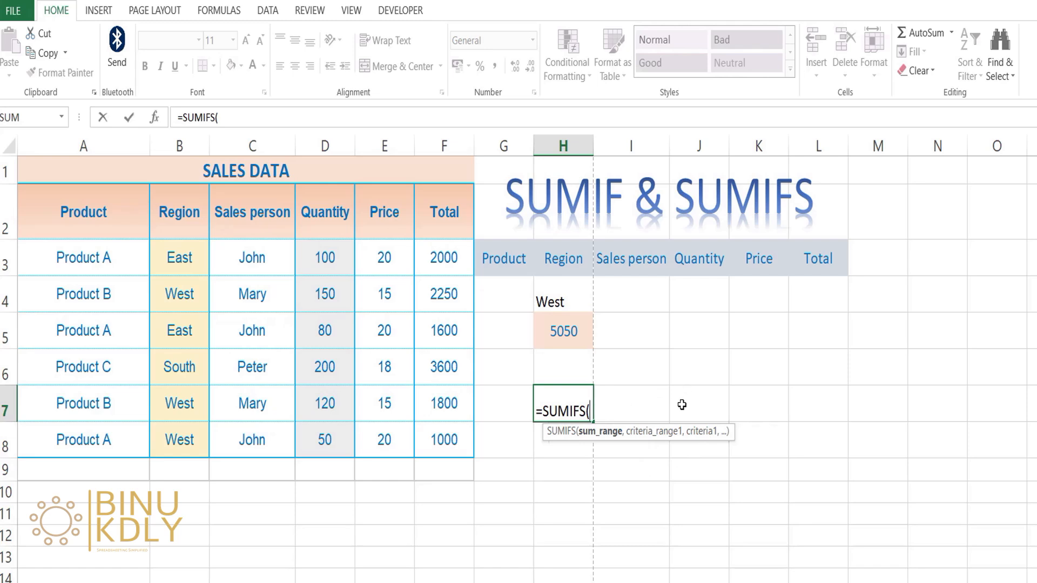
drag(447, 260, 424, 435)
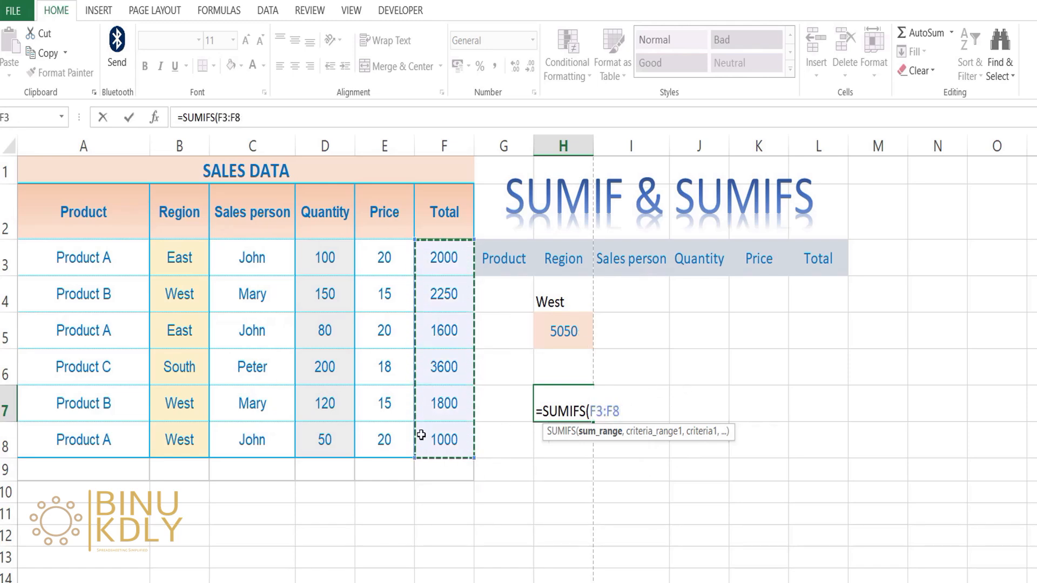
text(,)
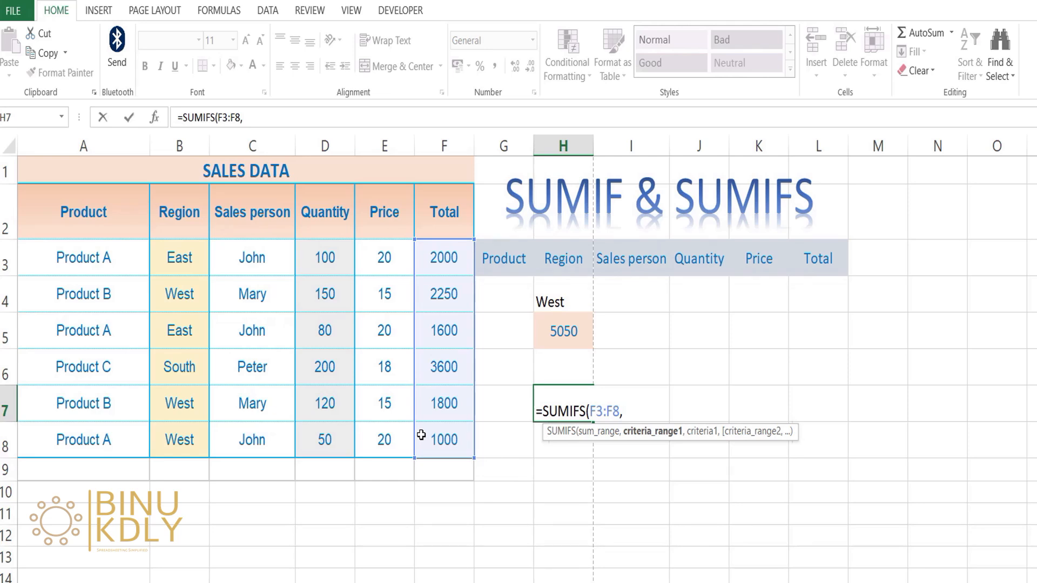
Add the product column A3:A8 with the criteria "Product B" as the first condition of the SUMIFS formula
drag(110, 258, 58, 432)
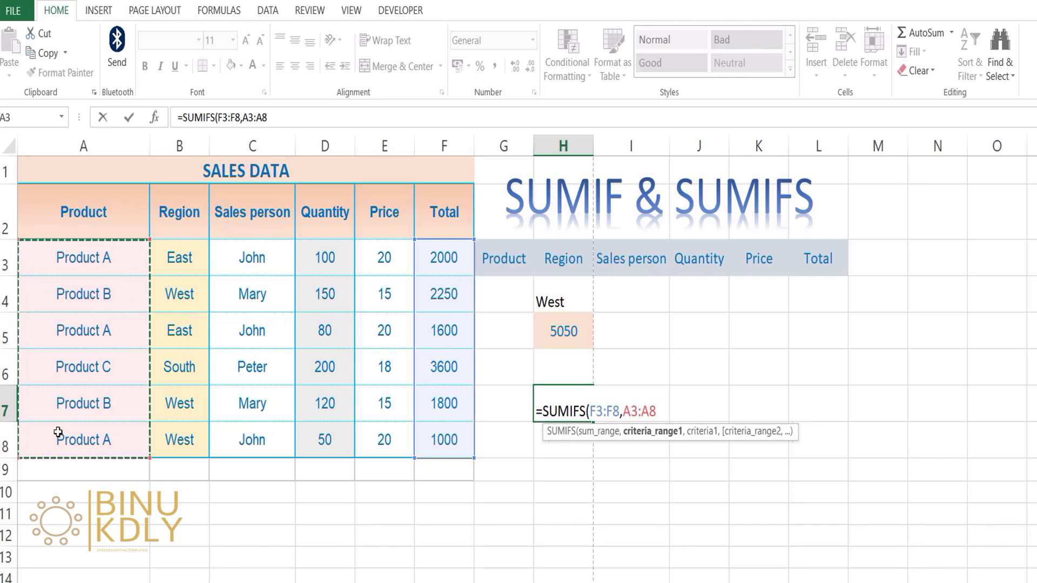
text(,)
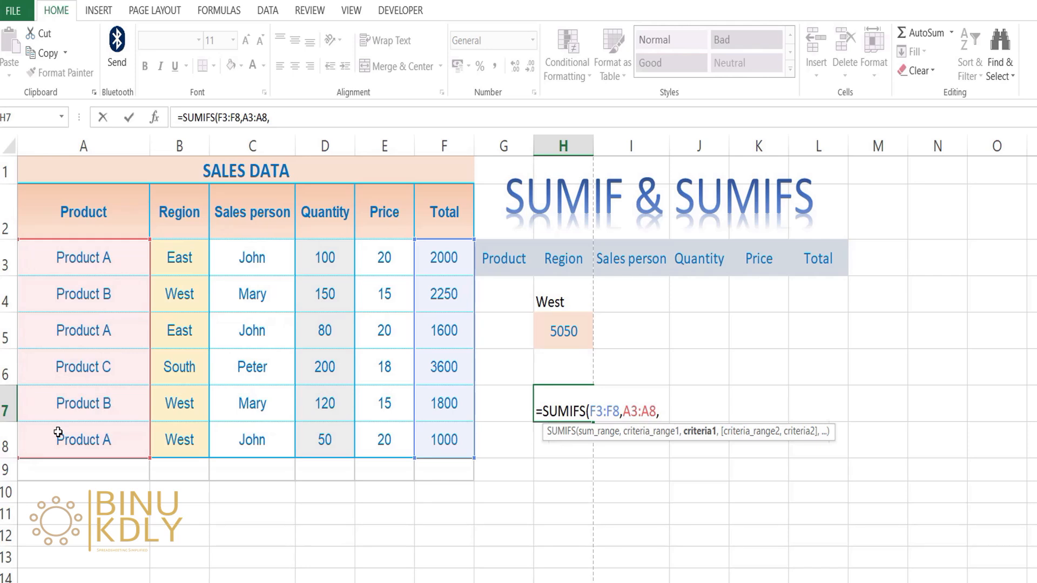
text("Product B",)
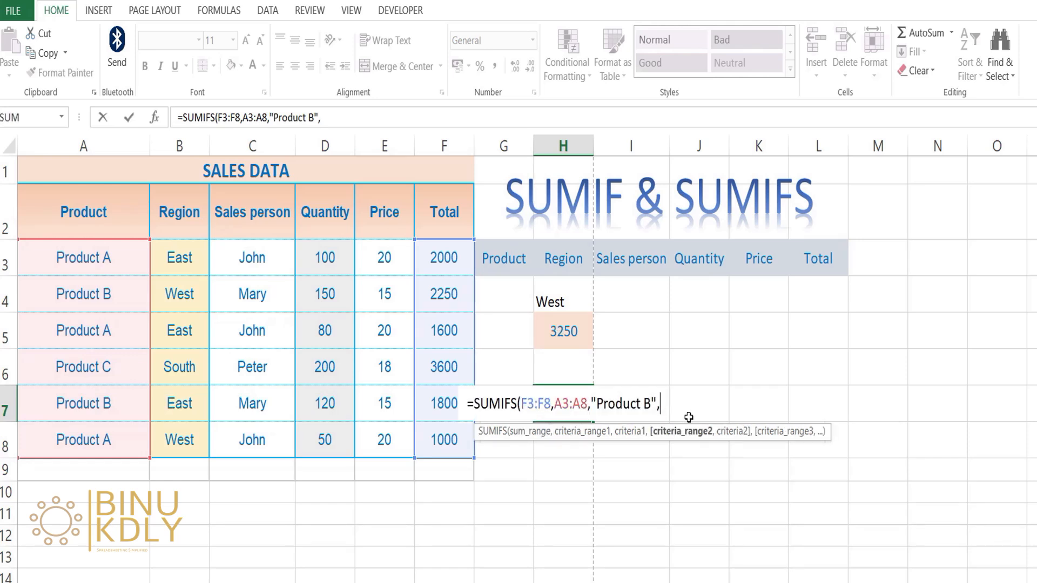
Add the Region column B3:B8 with the criteria "East" as the second condition and complete the SUMIFS formula in H7
drag(179, 251, 172, 434)
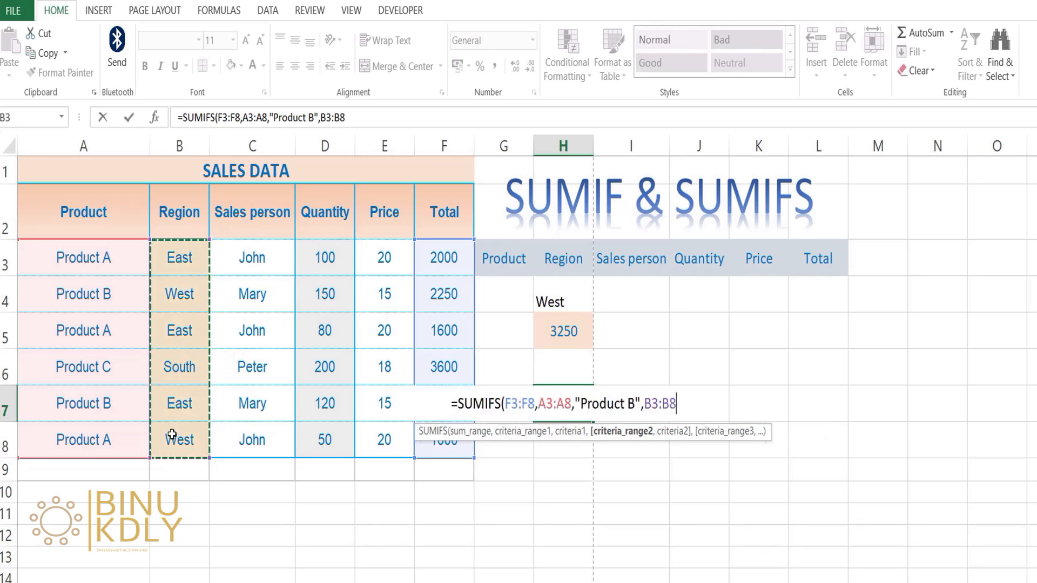
text(,")
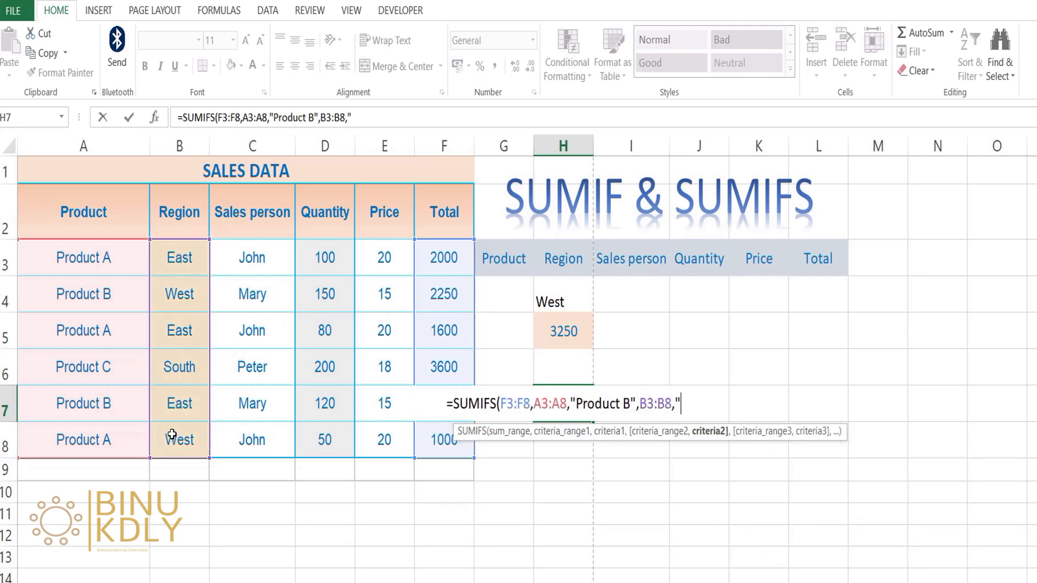
text(East")
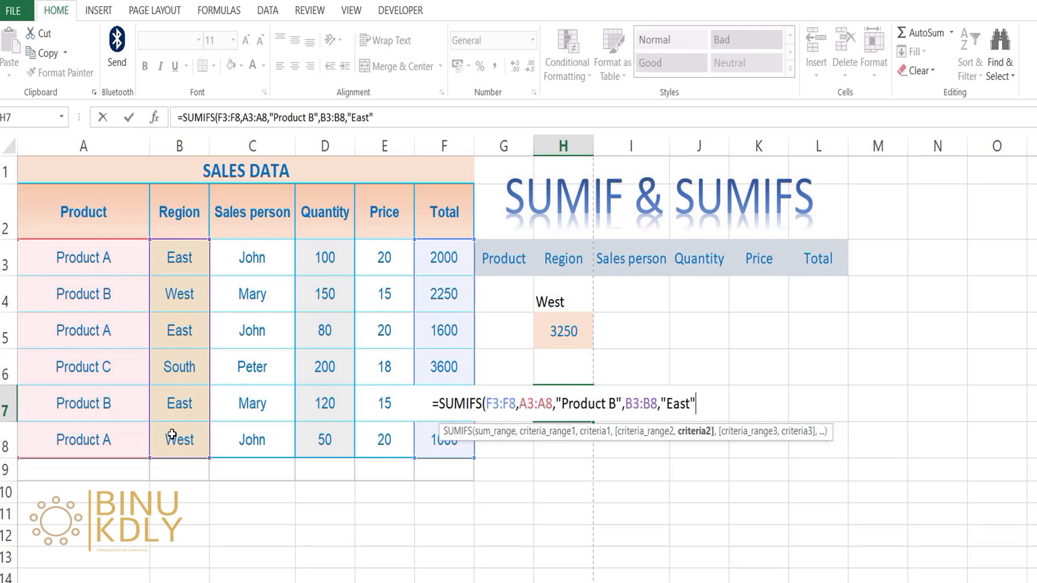
text())
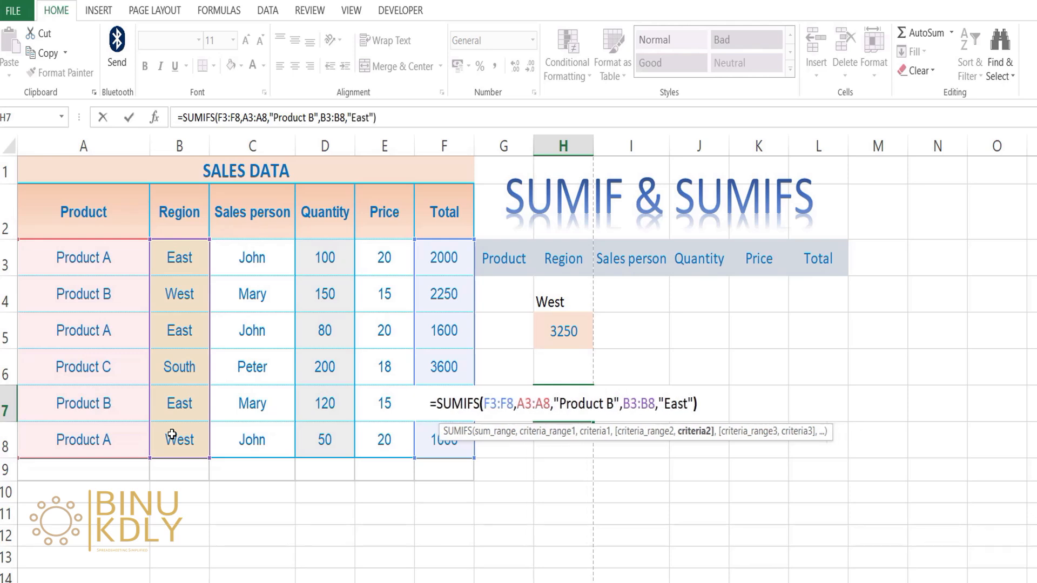
key(Return)
click(574, 402)
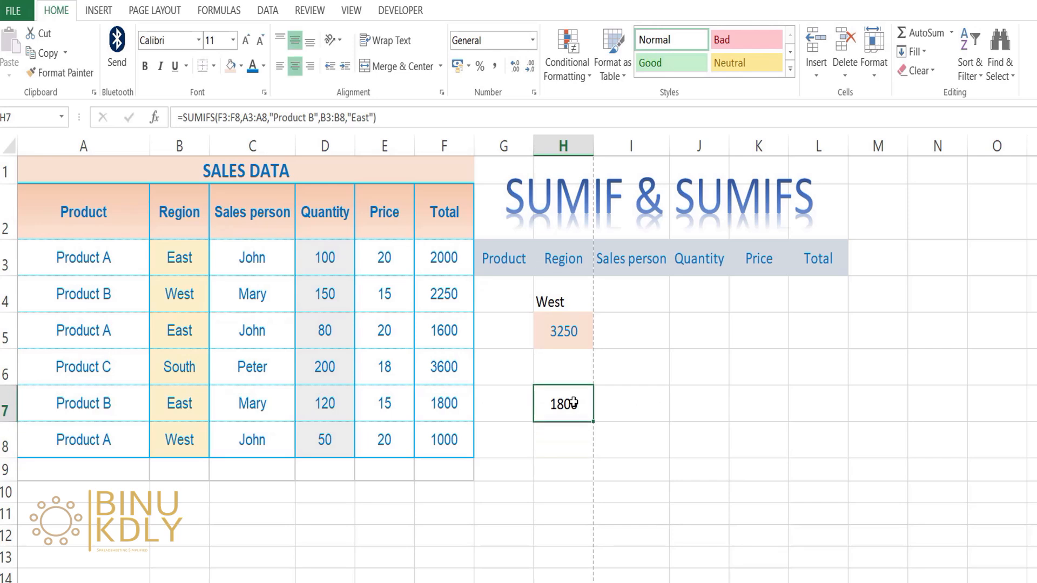
Examine the ranges and criteria of the SUMIFS formula in cell H7
double_click(572, 403)
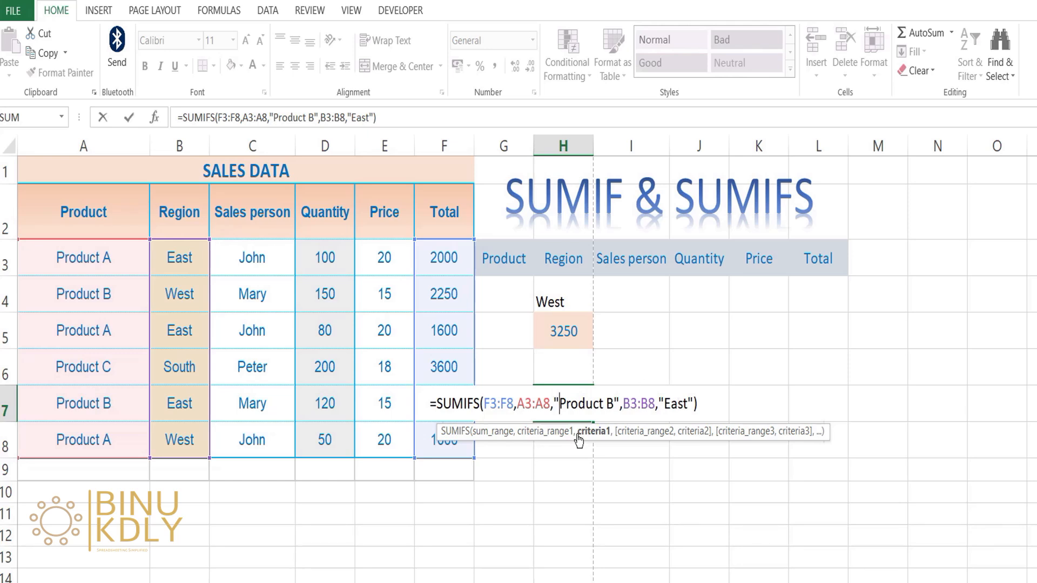
key(Return)
click(542, 416)
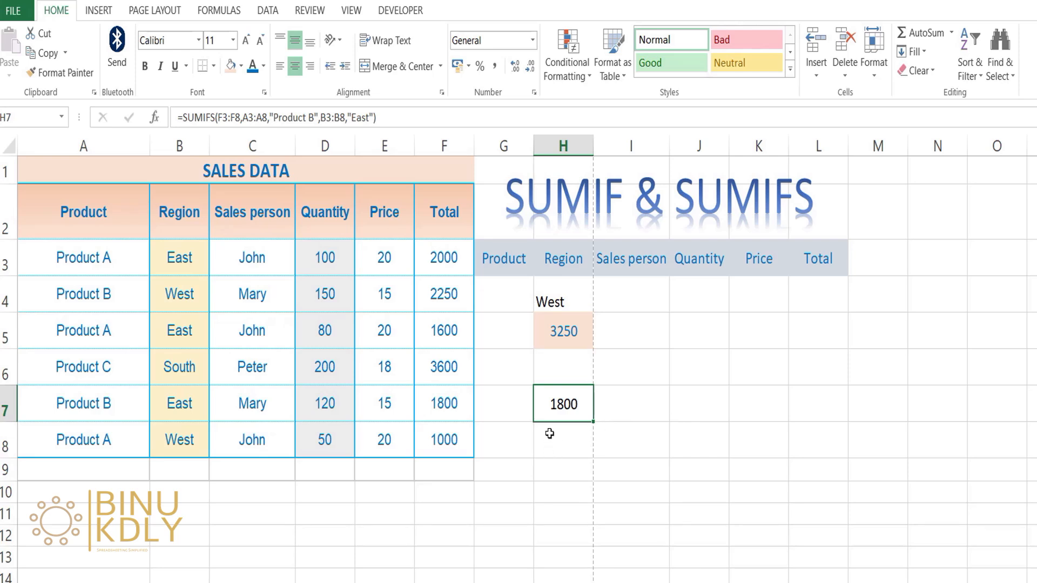
Replace the "Product B" criteria in the H7 SUMIFS formula with a reference to cell G4
double_click(567, 405)
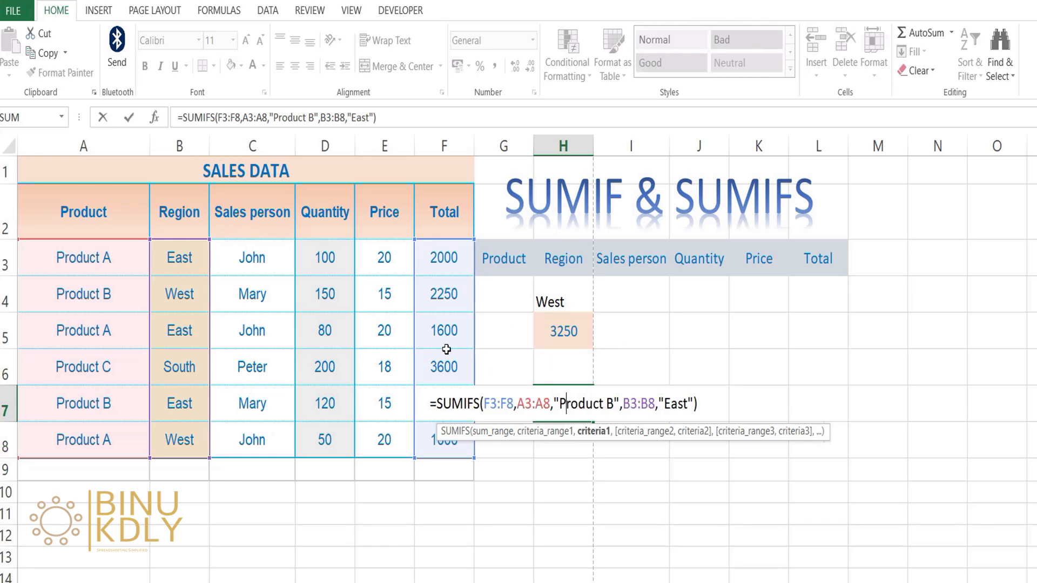
key(Delete)
key(Delete)
key(Delete)
key(Delete)
key(Delete)
key(Delete)
key(Delete)
key(Delete)
key(Delete)
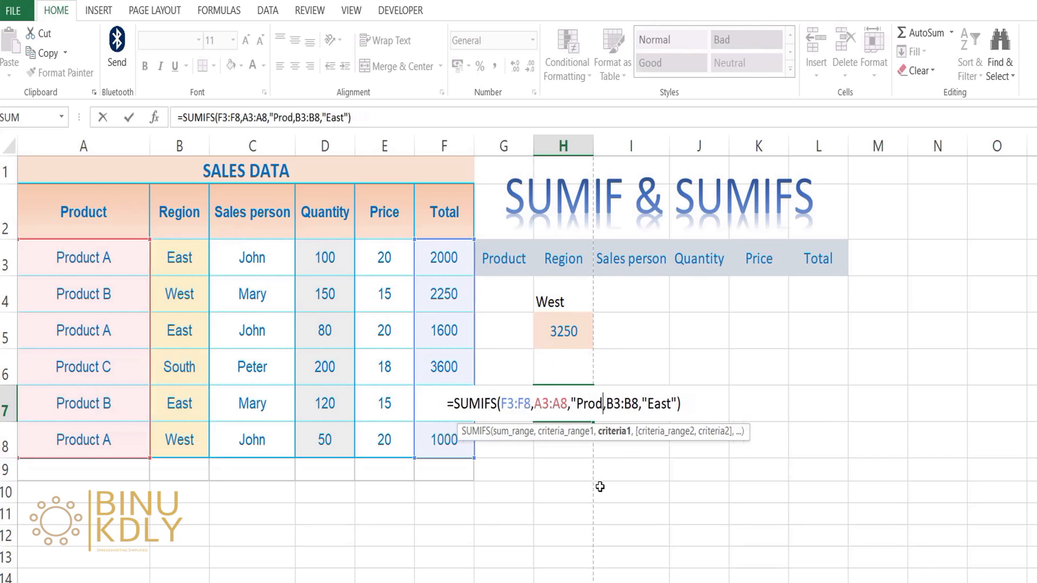
key(BackSpace)
key(BackSpace)
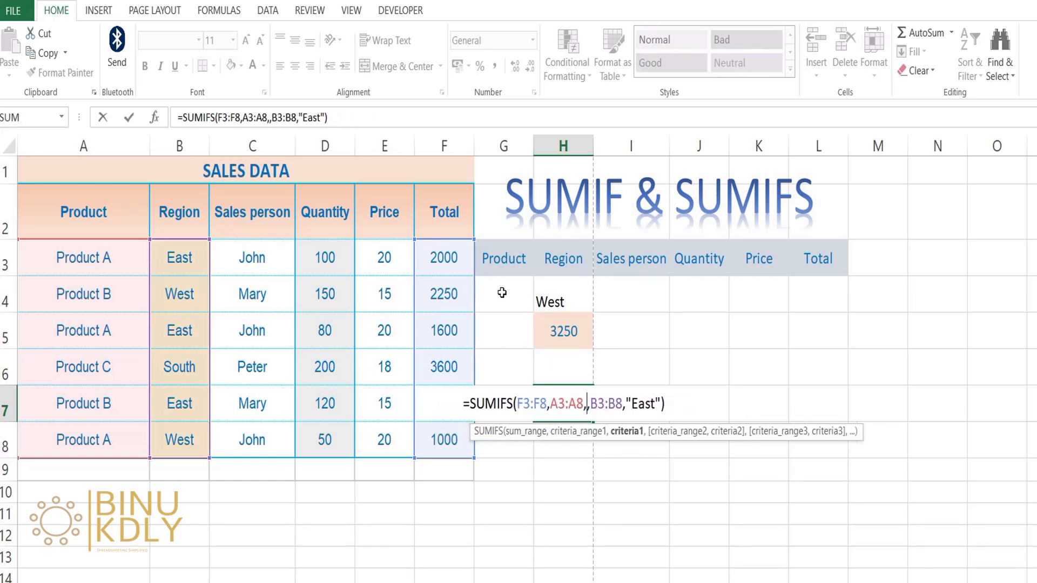
click(502, 294)
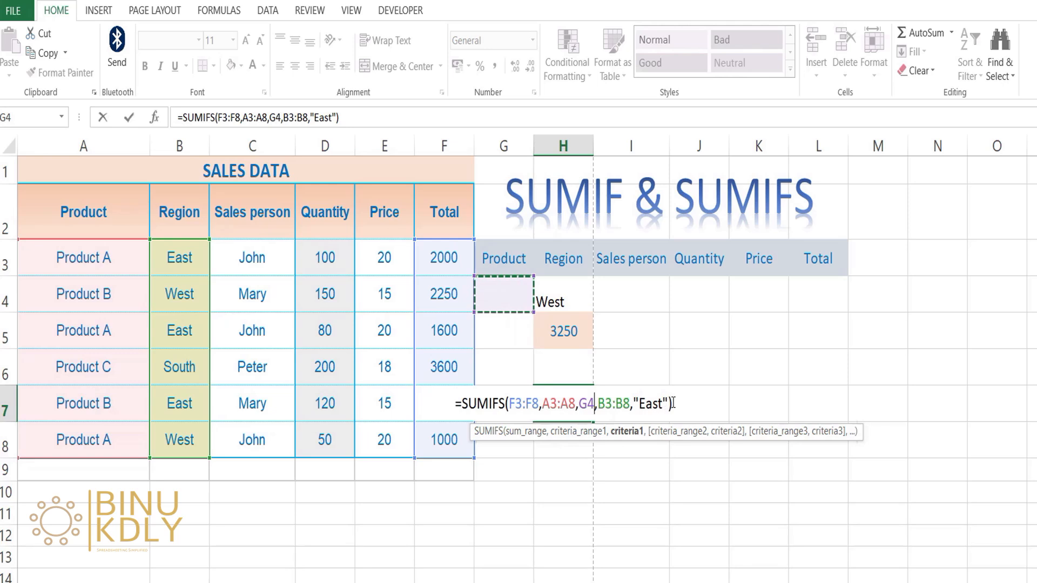
Replace the "East" criteria in the H7 SUMIFS formula with a reference to cell H4 and confirm the formula
click(669, 404)
key(BackSpace)
key(BackSpace)
key(BackSpace)
key(BackSpace)
key(BackSpace)
key(BackSpace)
click(563, 295)
key(Return)
Choose East as the region in cell H4 and Product A as the product in cell G4
click(591, 390)
click(591, 300)
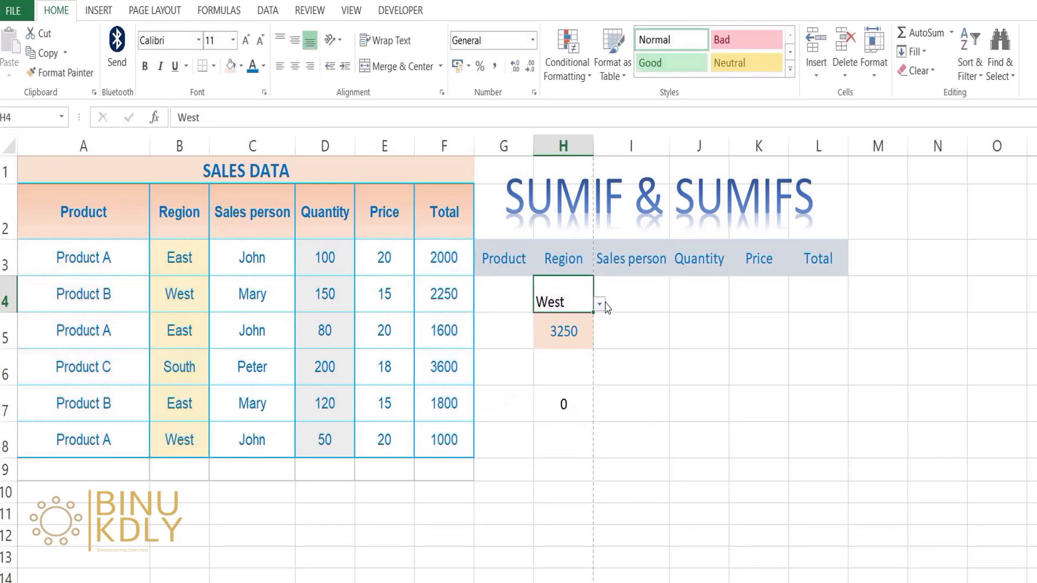
click(601, 306)
click(568, 317)
key(Left)
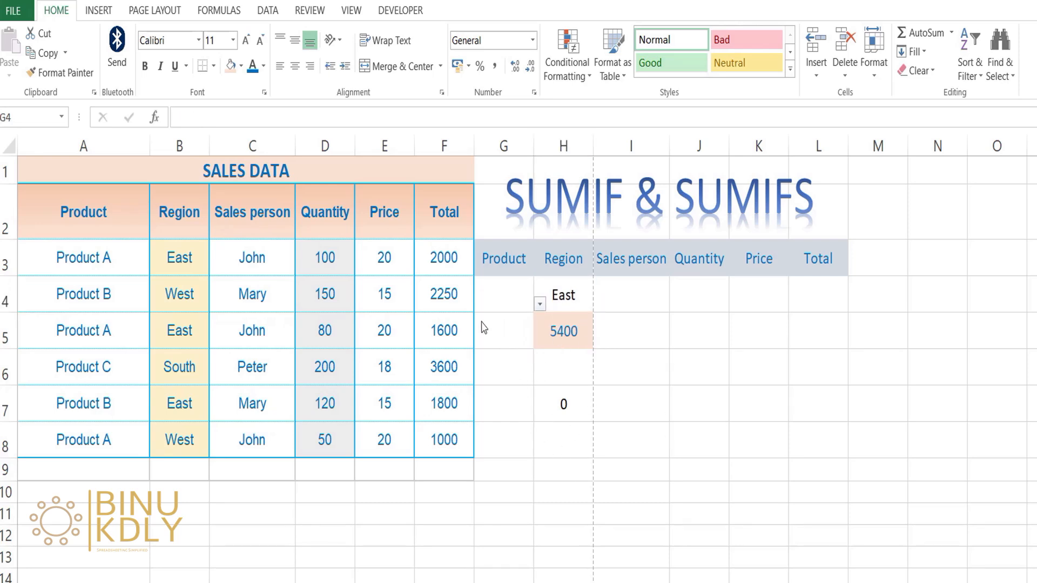
click(538, 308)
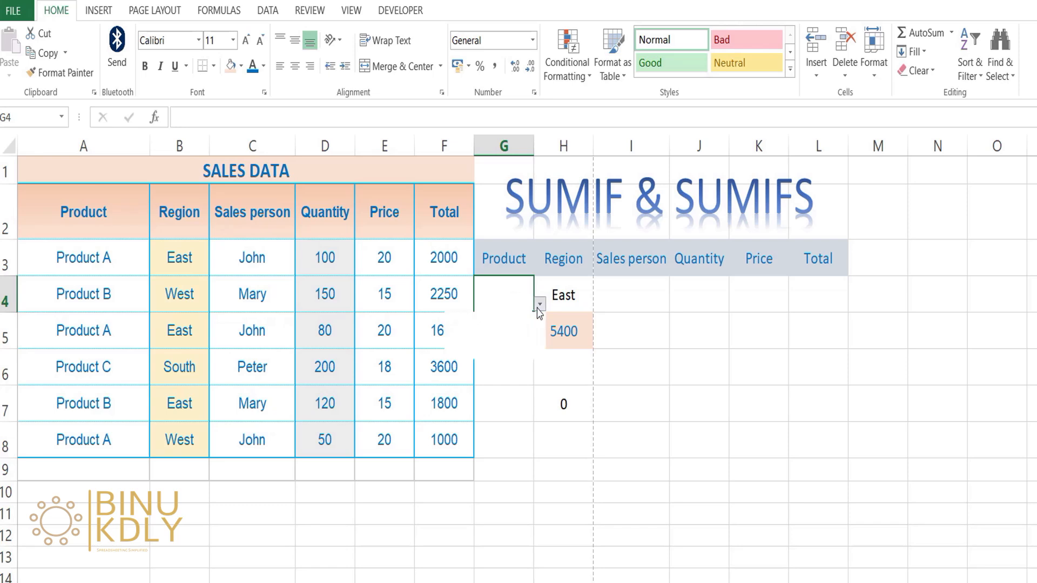
click(489, 321)
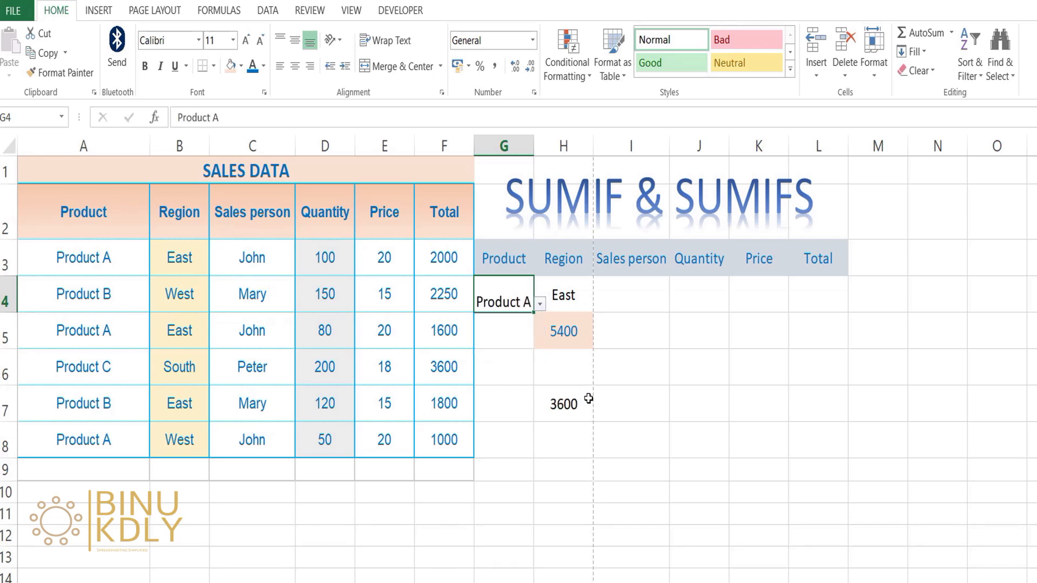
Change the region in cell H4 to West and the product in cell G4 to Product B
click(579, 302)
click(599, 306)
click(544, 336)
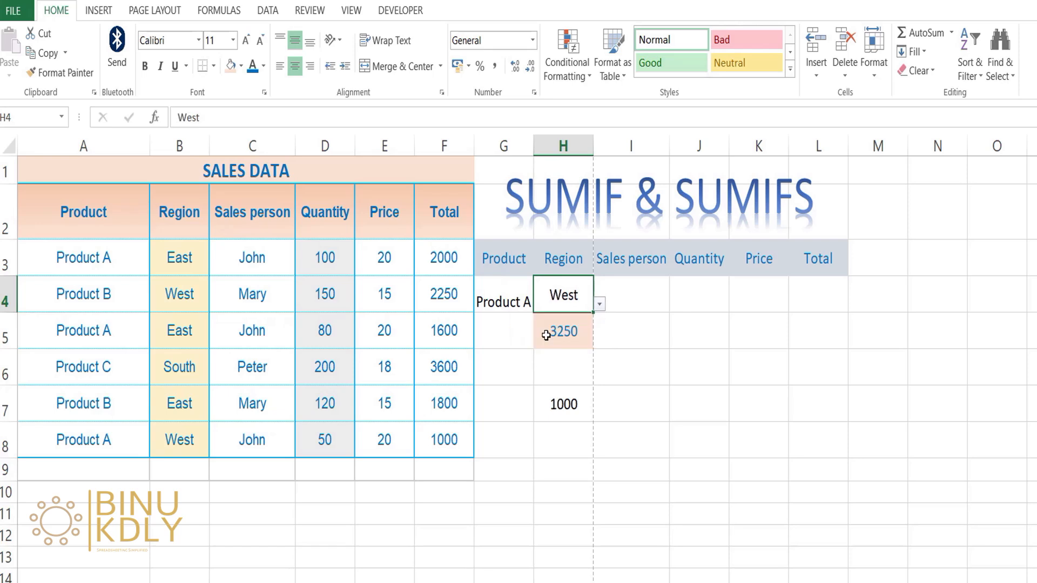
click(512, 293)
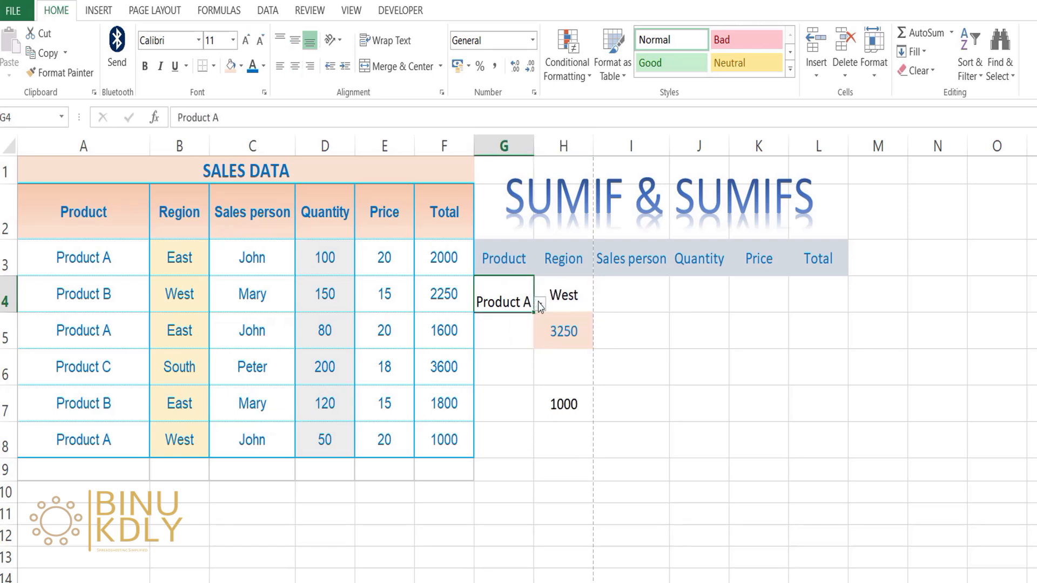
click(539, 304)
click(509, 337)
Set the region in H4 to South and try Product A in G4, finishing with Product C selected
click(584, 316)
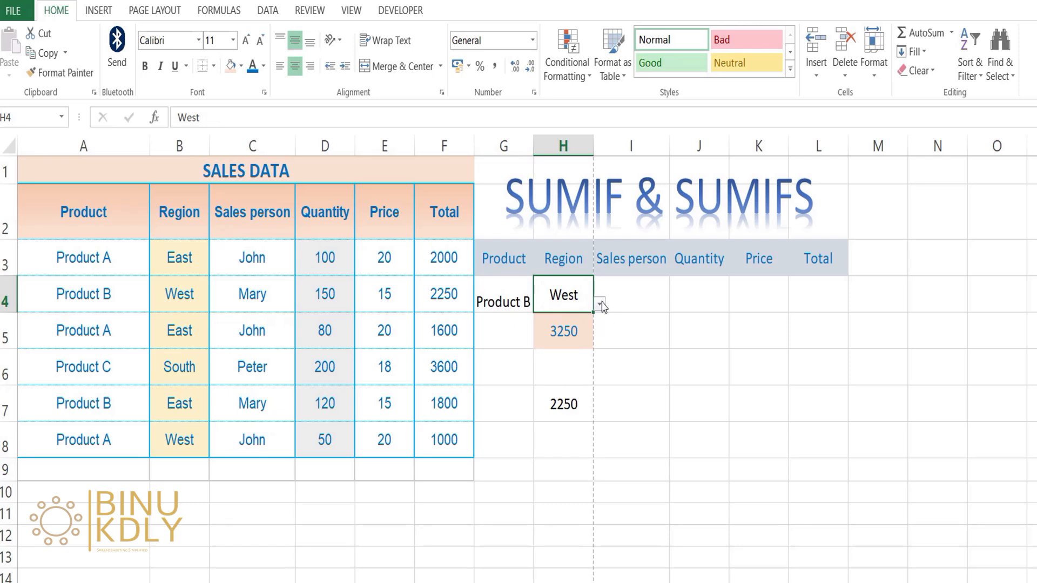
click(600, 304)
click(535, 354)
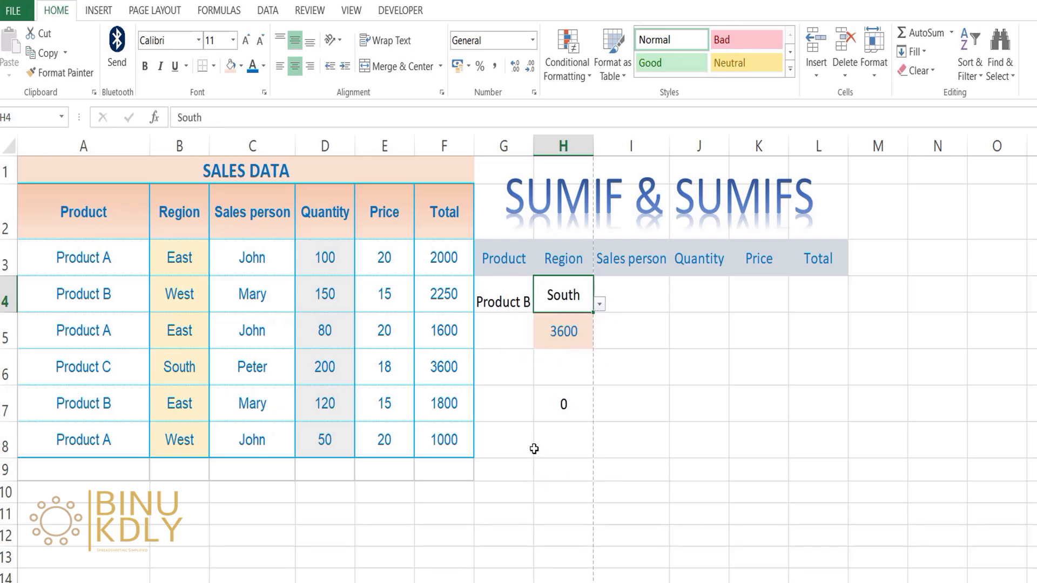
click(514, 305)
click(540, 305)
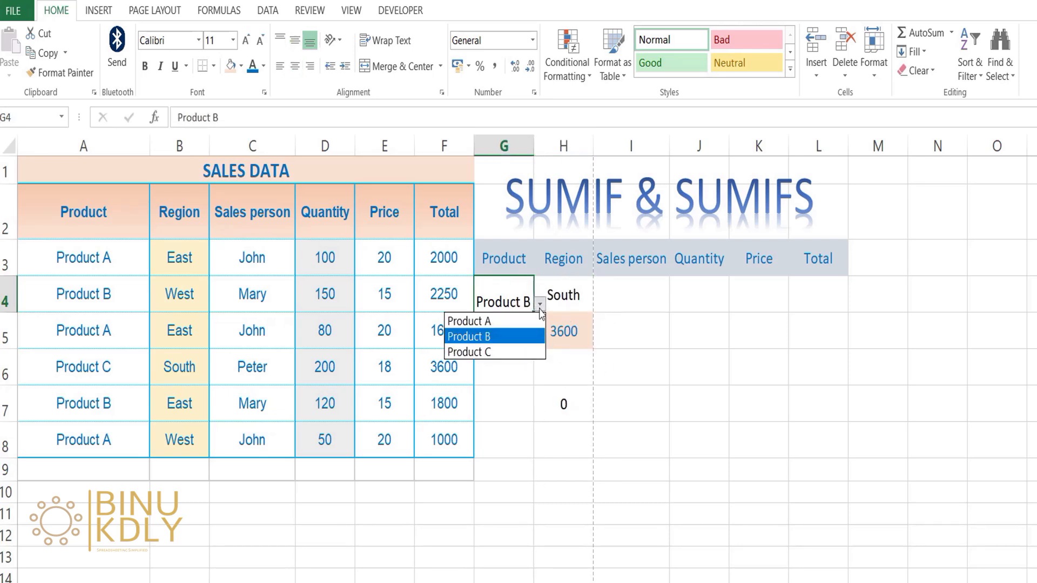
click(494, 321)
click(540, 305)
click(525, 351)
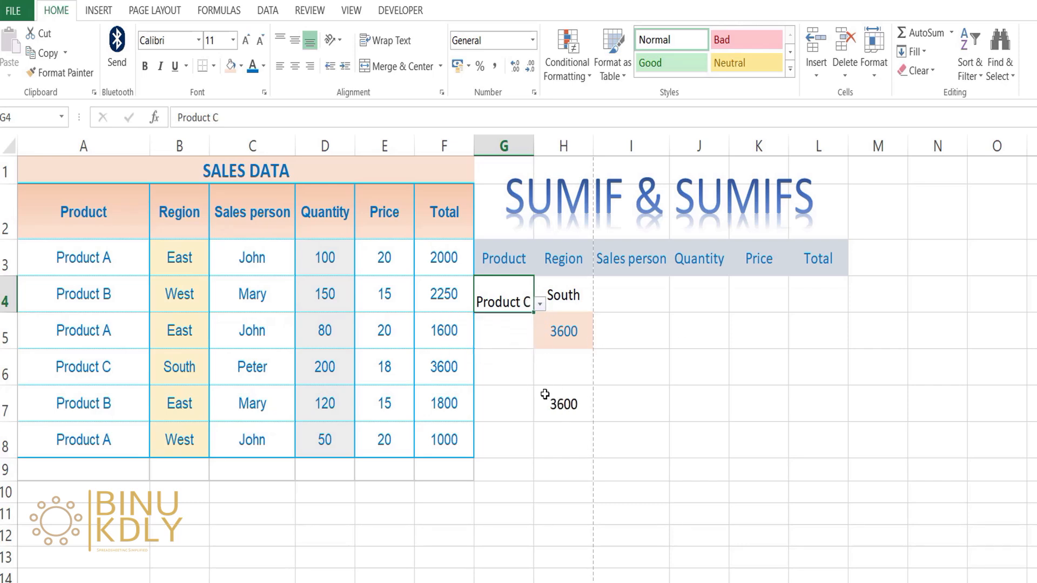
Extend the H7 SUMIFS formula with a third condition matching the Sales person column C3:C8 to cell I4
click(571, 404)
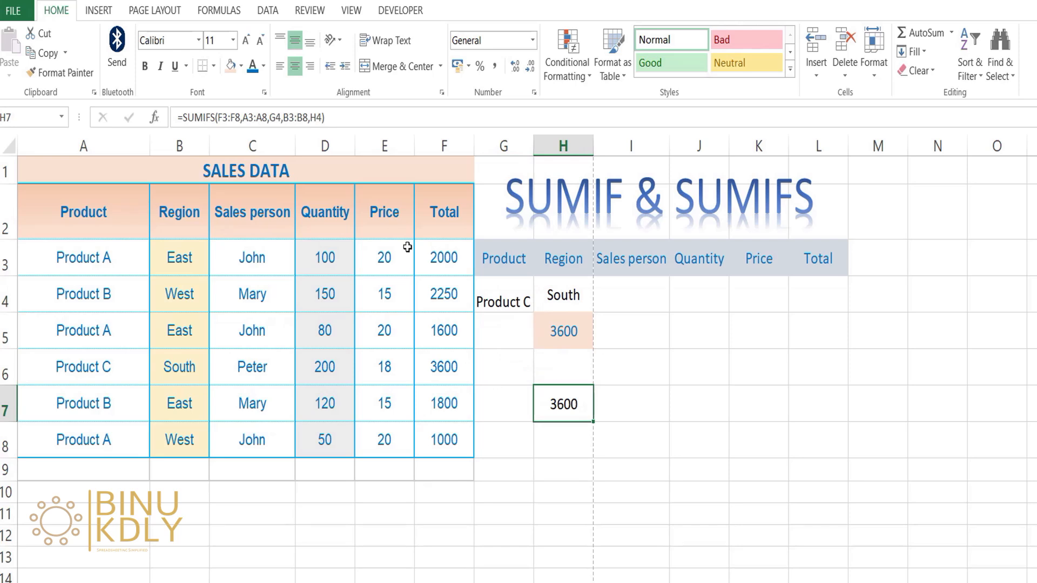
click(324, 117)
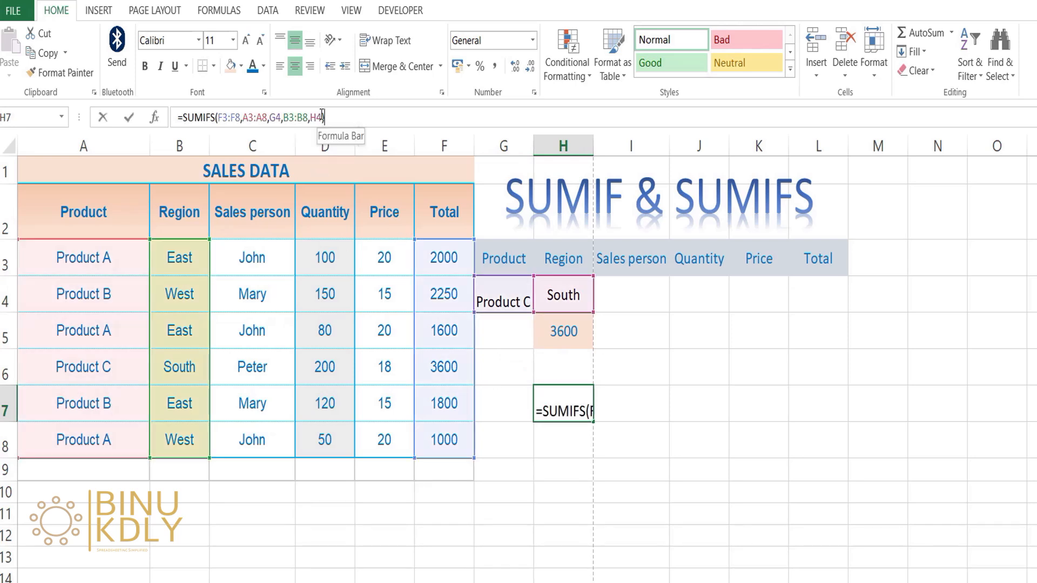
double_click(559, 405)
click(657, 406)
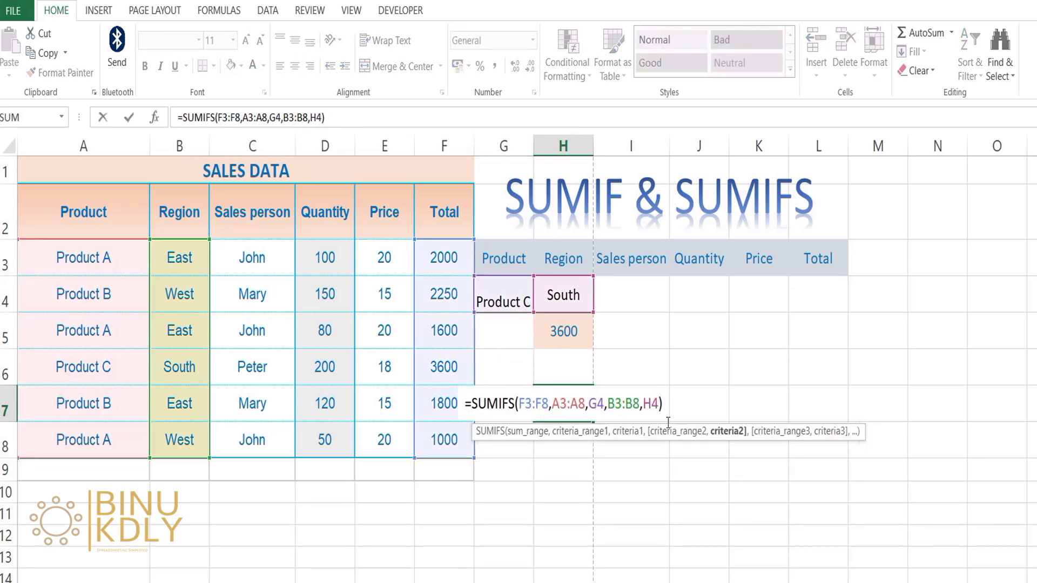
text(,)
drag(264, 247, 247, 448)
text(,)
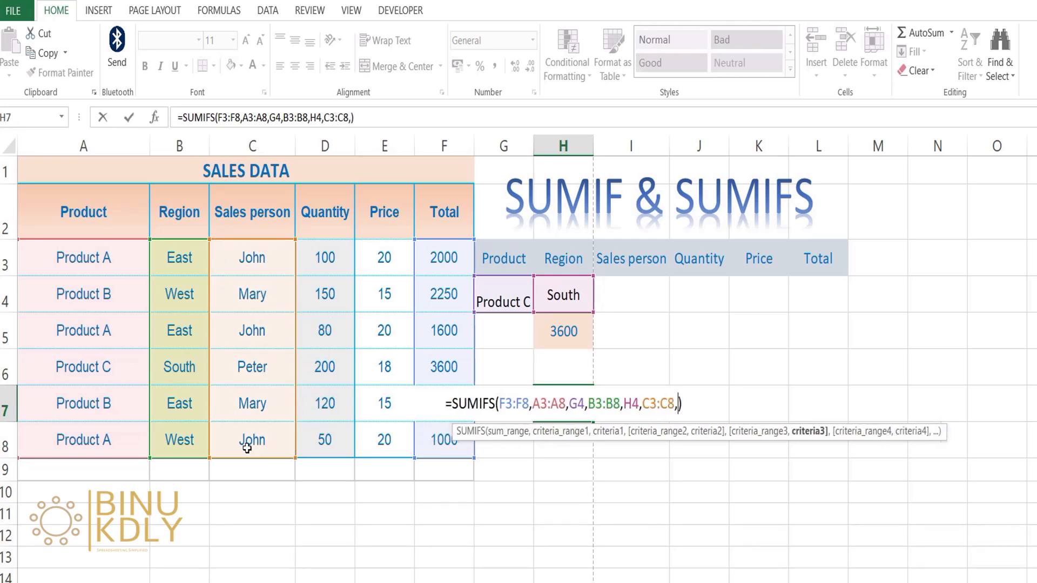
click(637, 308)
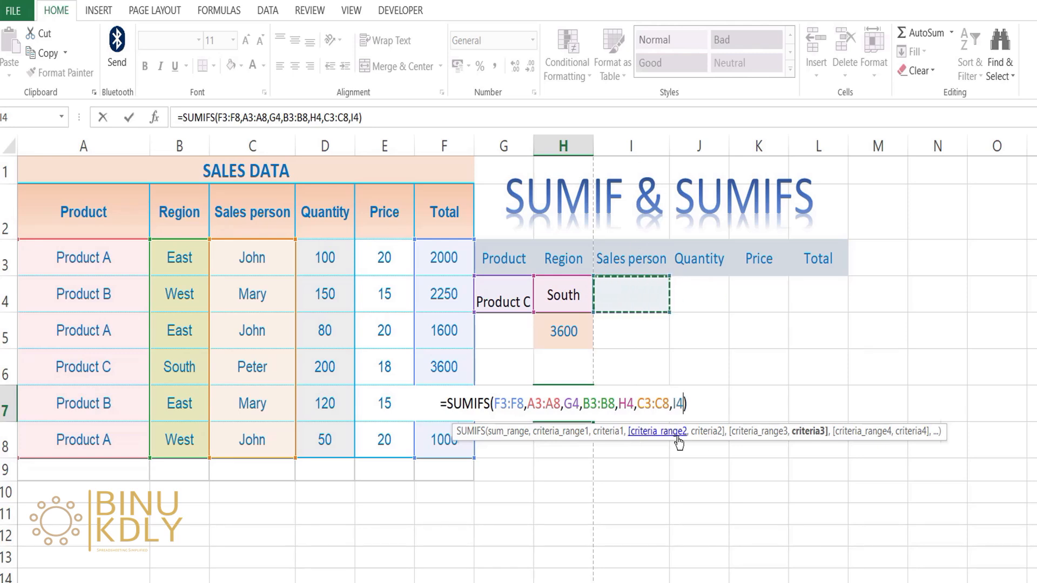
key(Return)
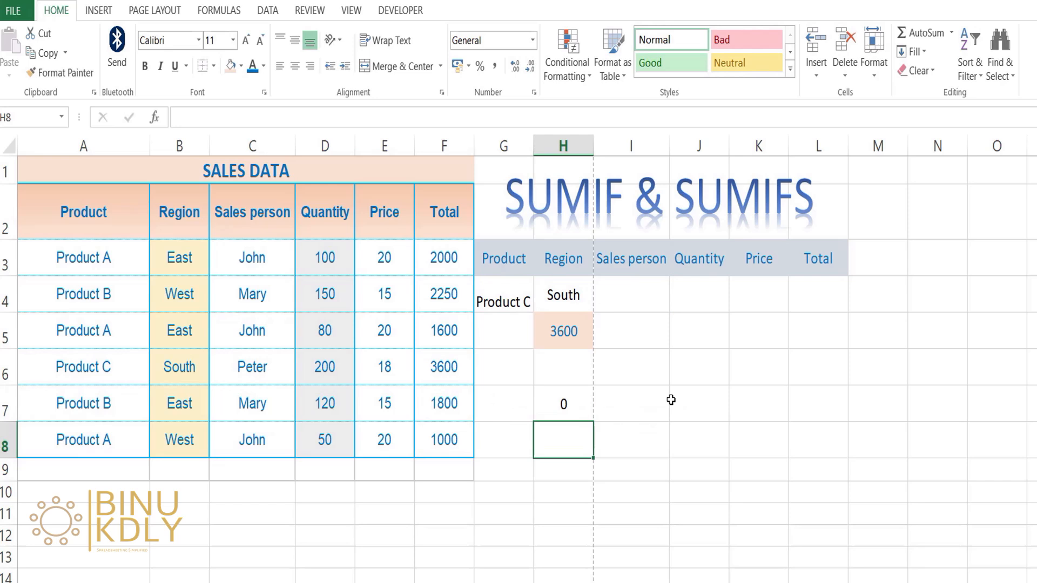
Try the different sales persons in cell I4, finishing with the last one in the list
click(578, 402)
click(597, 302)
click(675, 304)
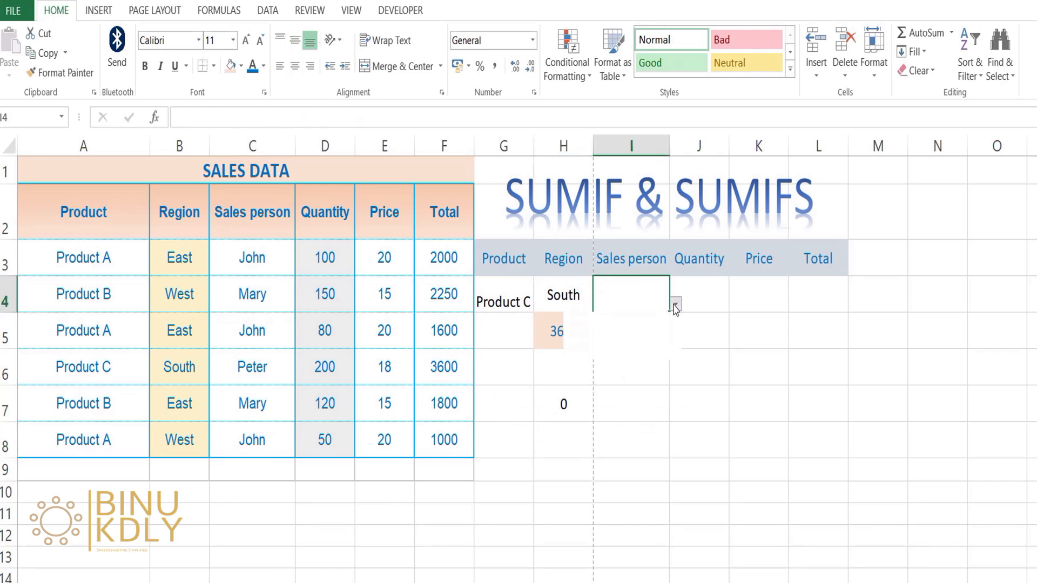
click(624, 335)
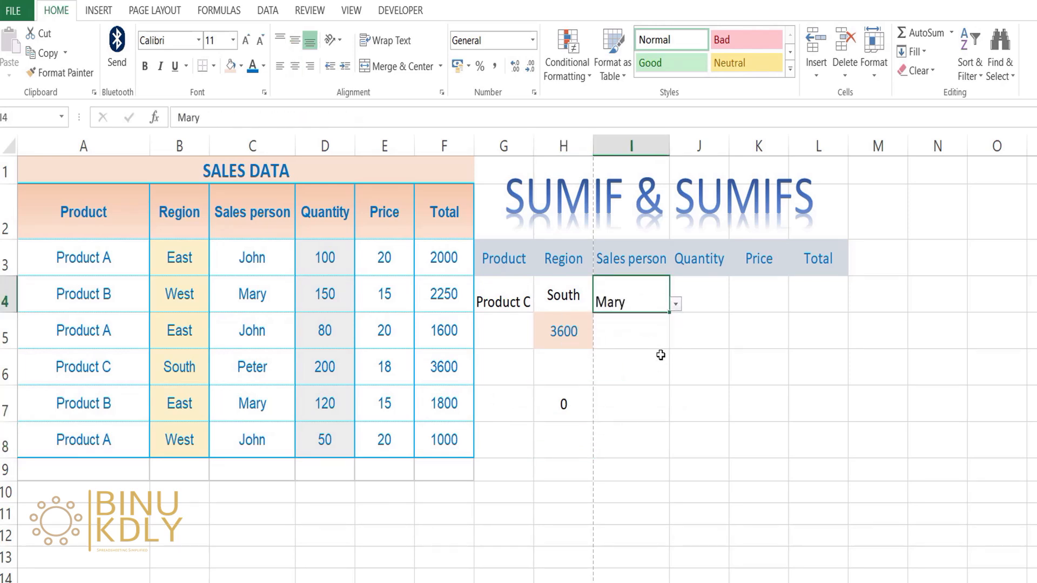
click(676, 305)
click(631, 321)
click(675, 305)
click(621, 356)
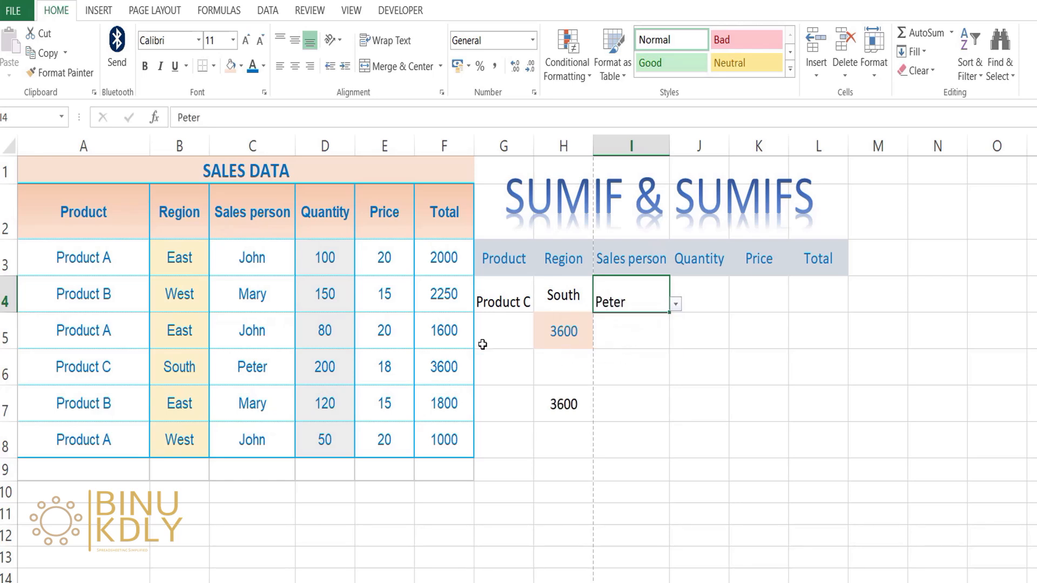
Centre the entries in G4:I4 horizontally and vertically, and fill cell H7 with grey
drag(514, 291, 631, 296)
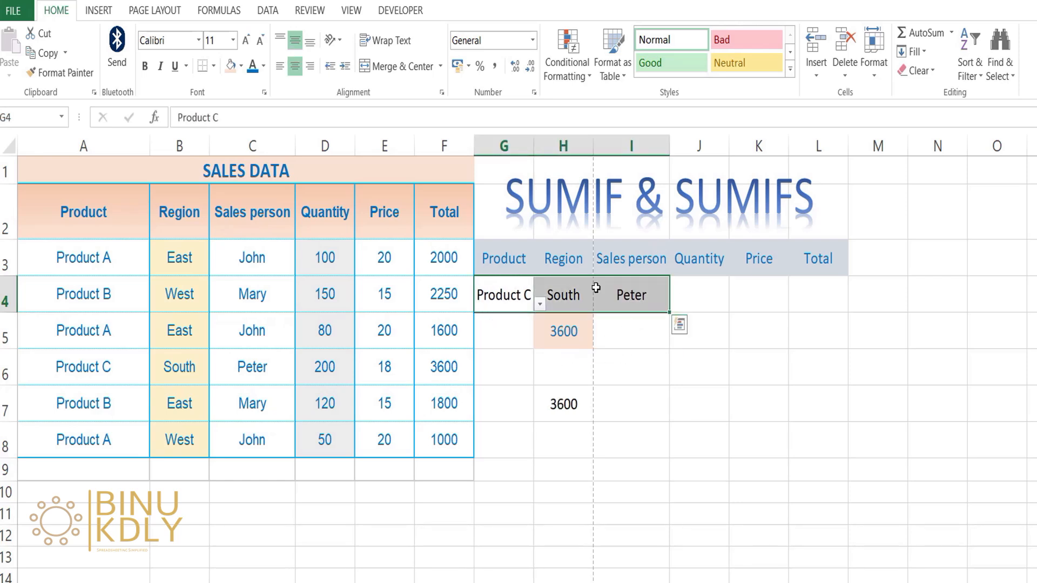
click(571, 400)
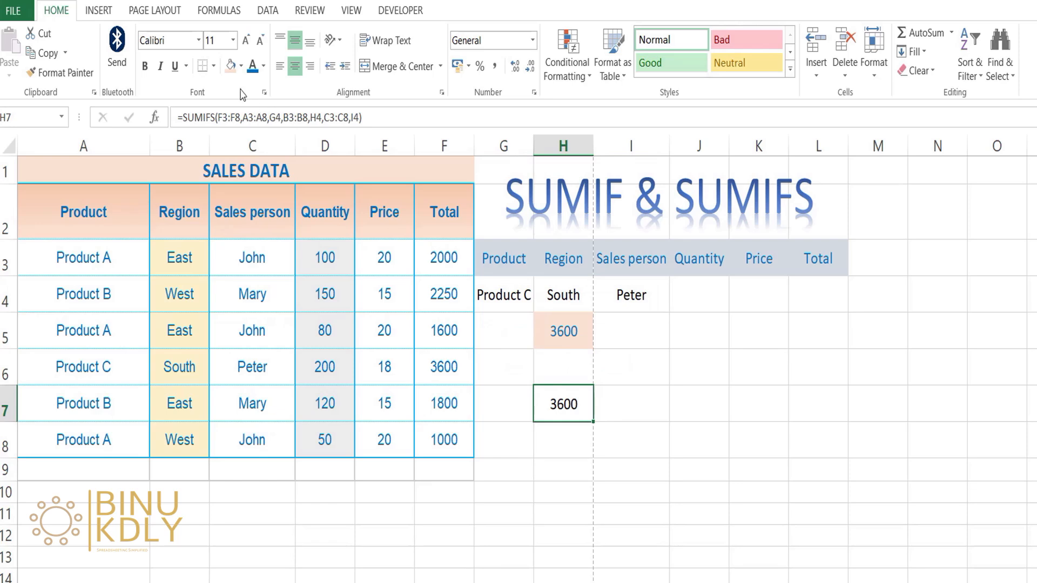
click(231, 63)
Review the product and sales person criteria in G4 and I4 together with the SUMIFS formula in H7
click(504, 294)
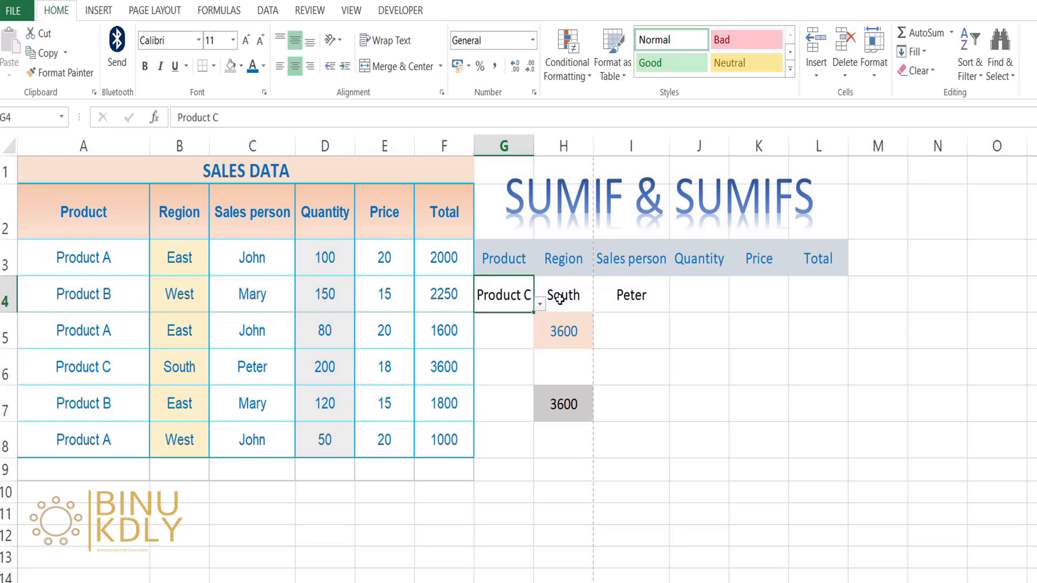
click(636, 297)
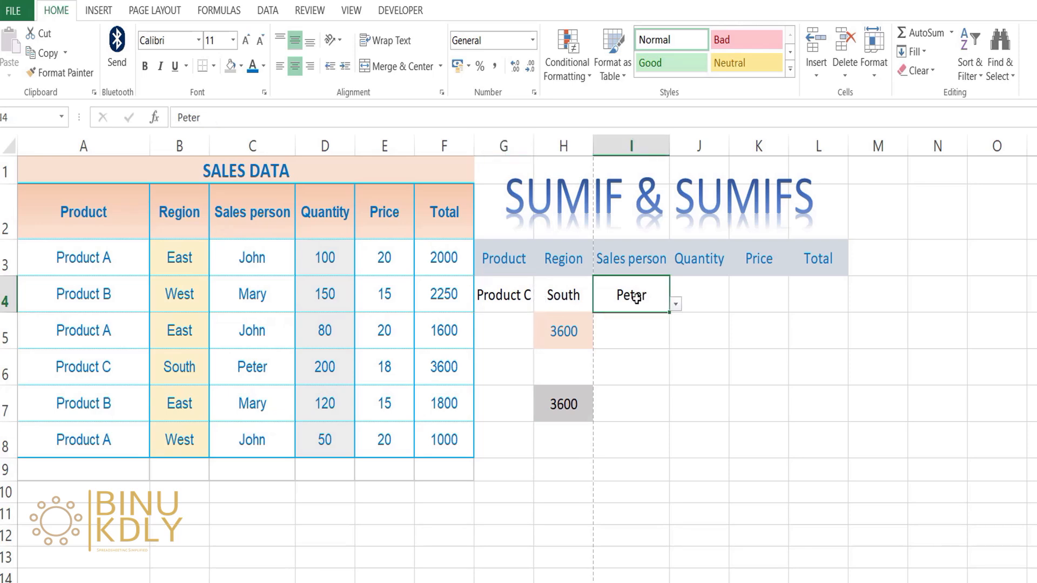
click(555, 401)
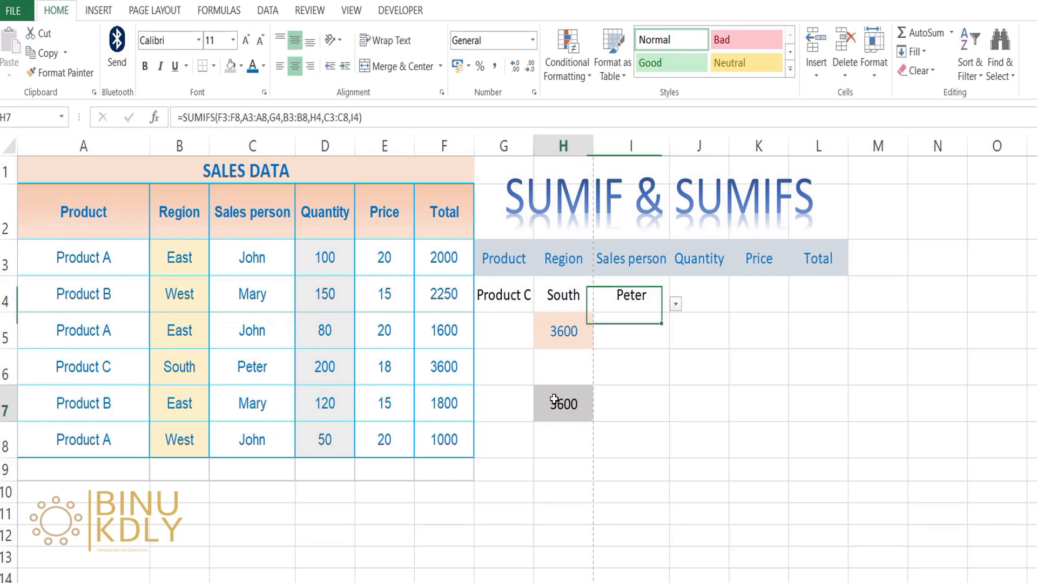
Set the product criterion in G4 to Product A and the region criterion in H4 to East
click(509, 297)
click(540, 306)
click(510, 322)
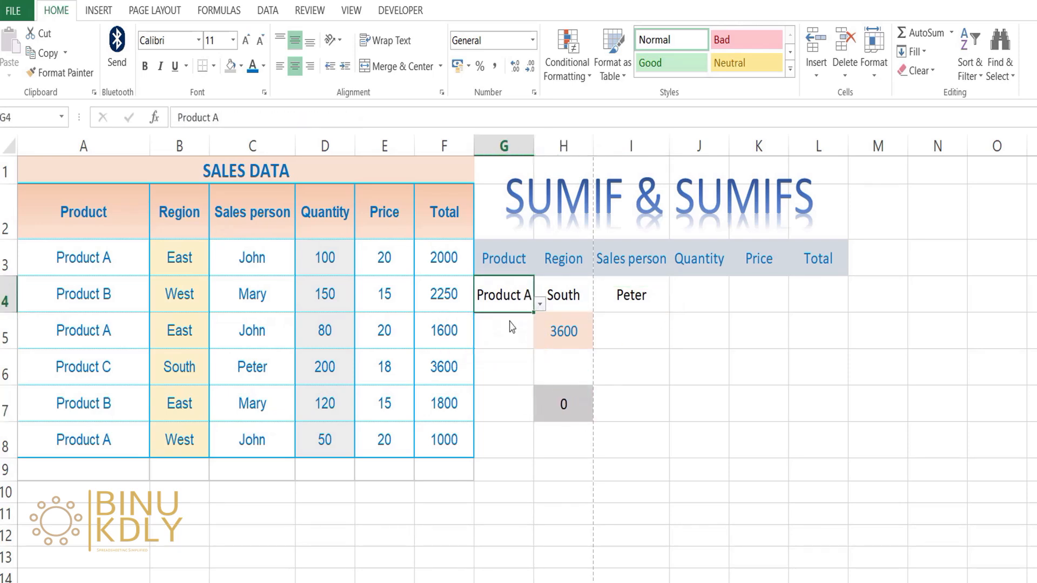
click(558, 299)
click(599, 305)
key(Escape)
click(553, 323)
Try the sales person from row 4 in cell I4, then choose the one listed for Product A and check H7
click(628, 296)
click(675, 304)
click(603, 332)
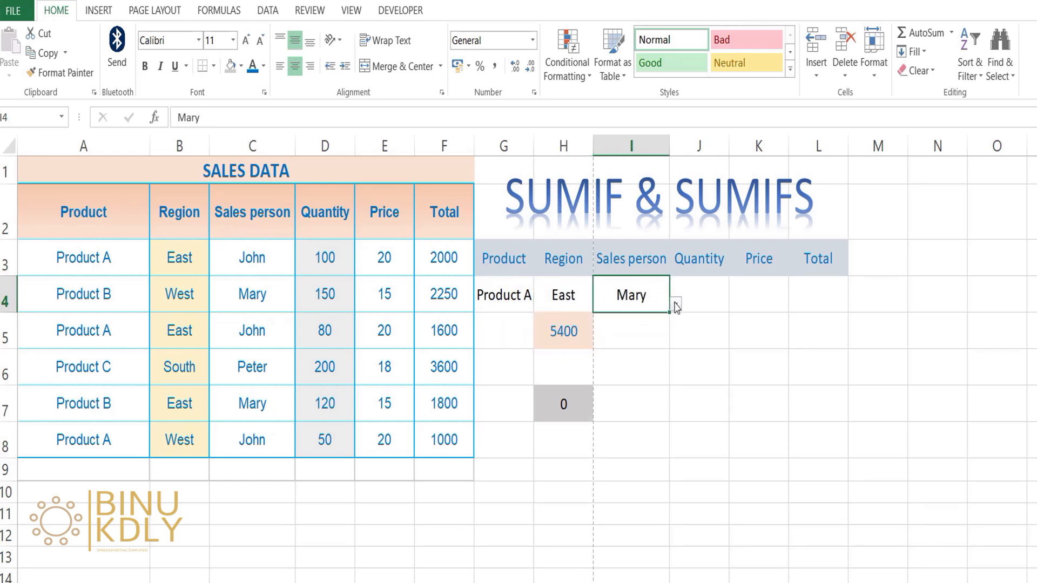
click(676, 306)
click(601, 351)
click(625, 322)
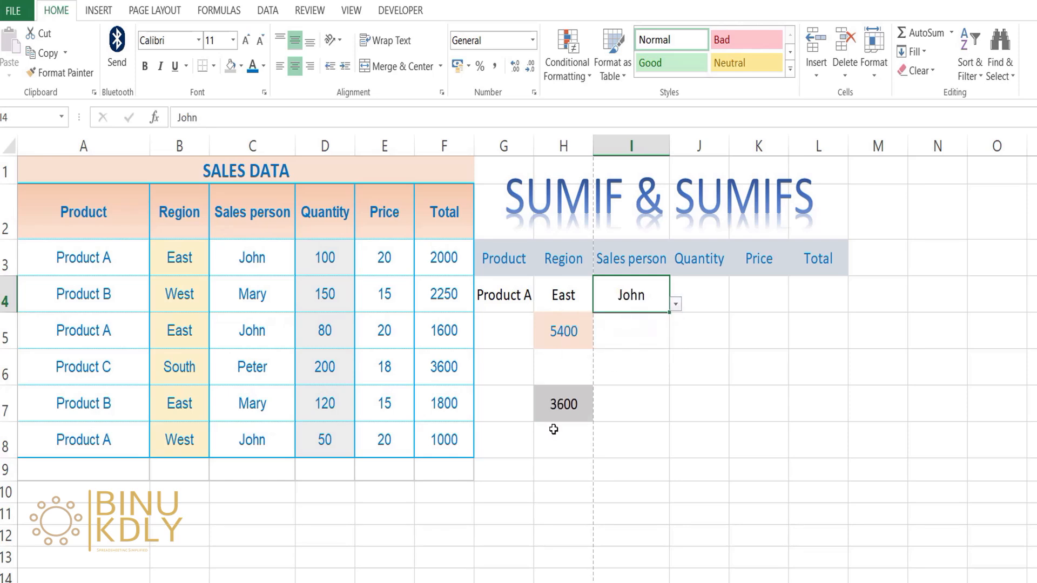
click(579, 398)
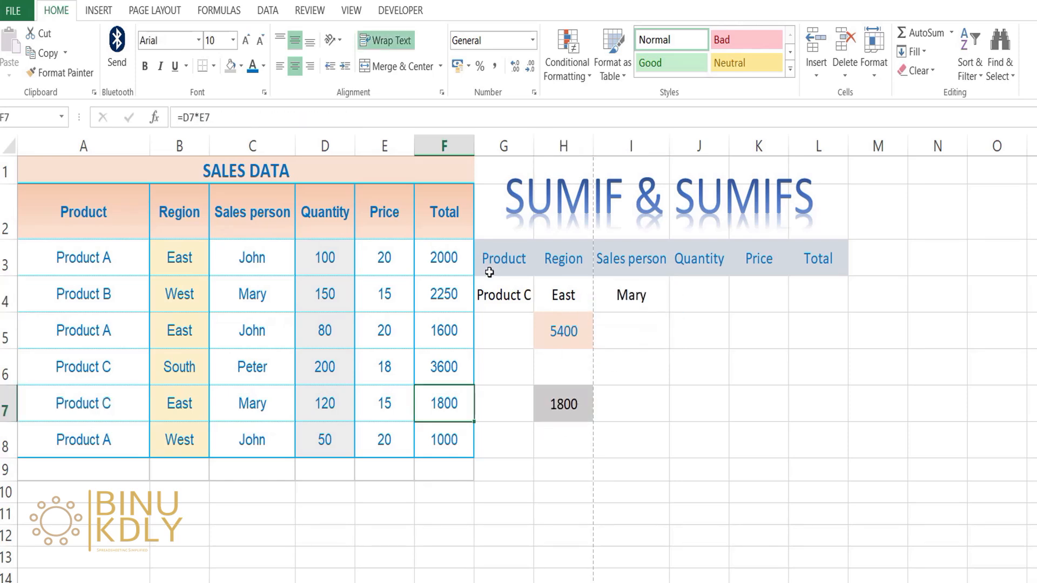
Examine the SUMIFS formula in H7 argument by argument: sum range F3:F8 and the pairs A3:A8 with G4, B3:B8 with H4, C3:C8 with I4
click(584, 401)
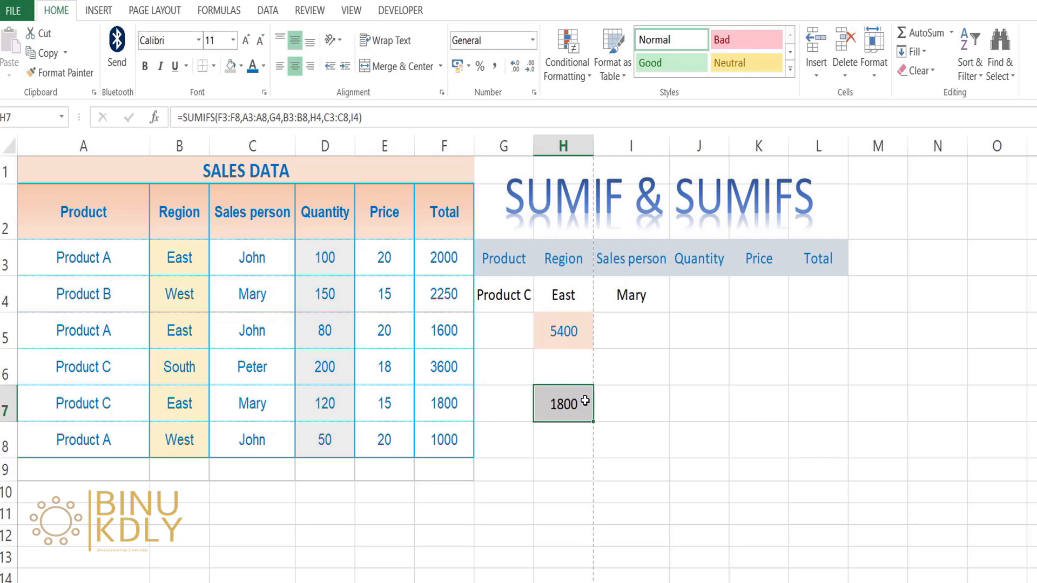
double_click(585, 401)
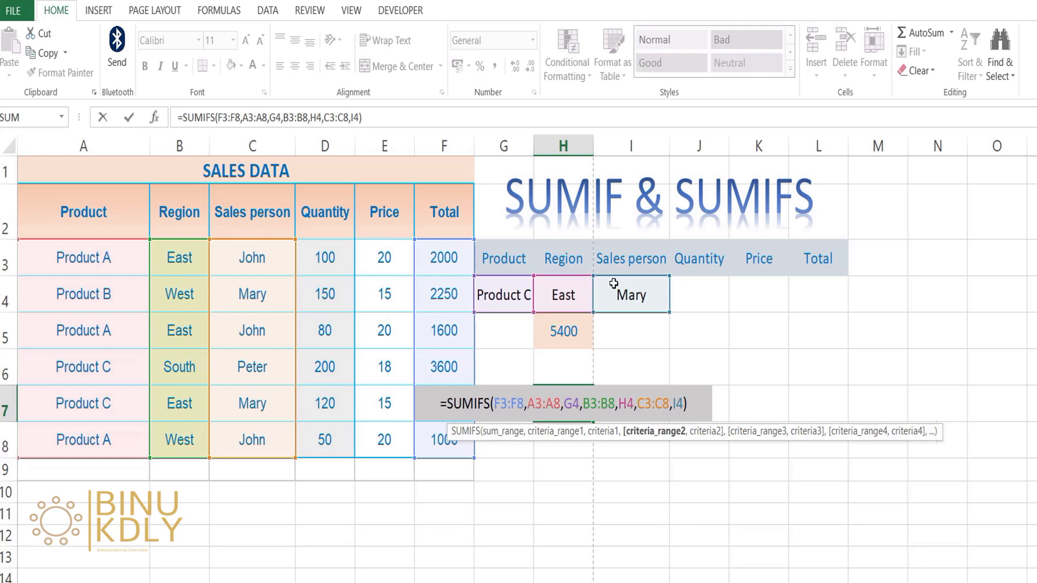
click(512, 413)
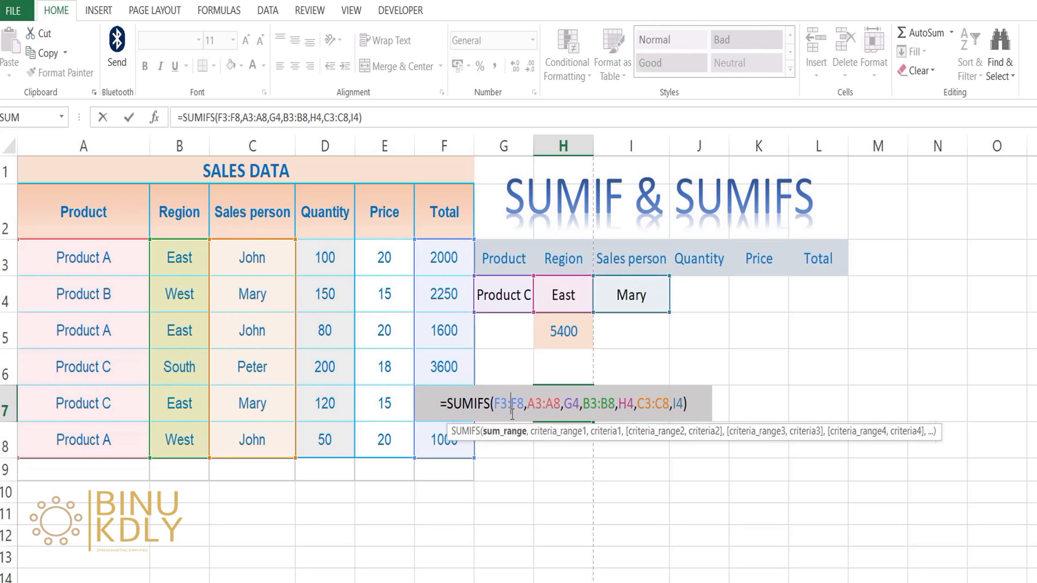
click(574, 408)
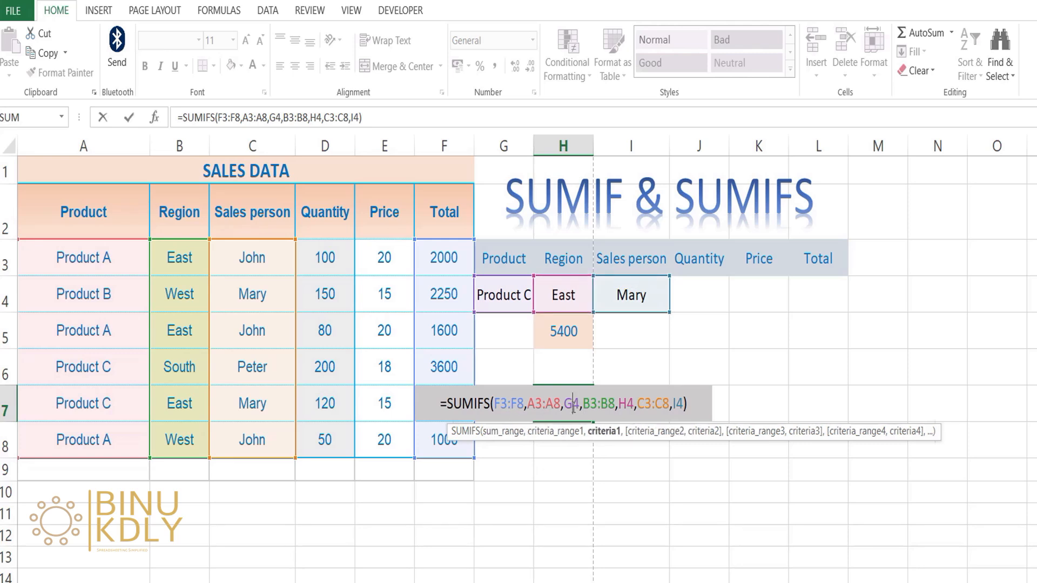
click(553, 408)
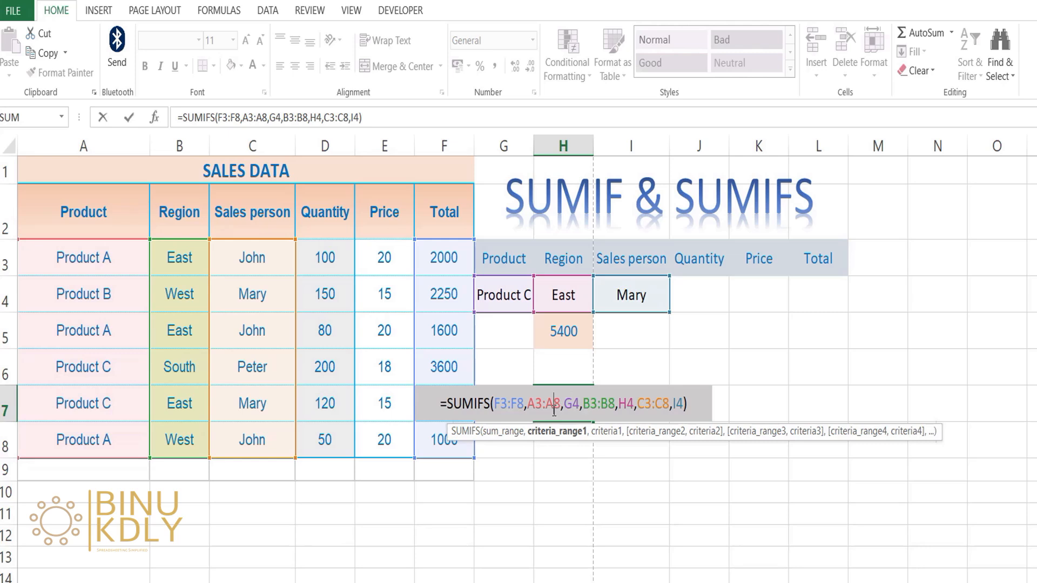
click(629, 402)
click(598, 406)
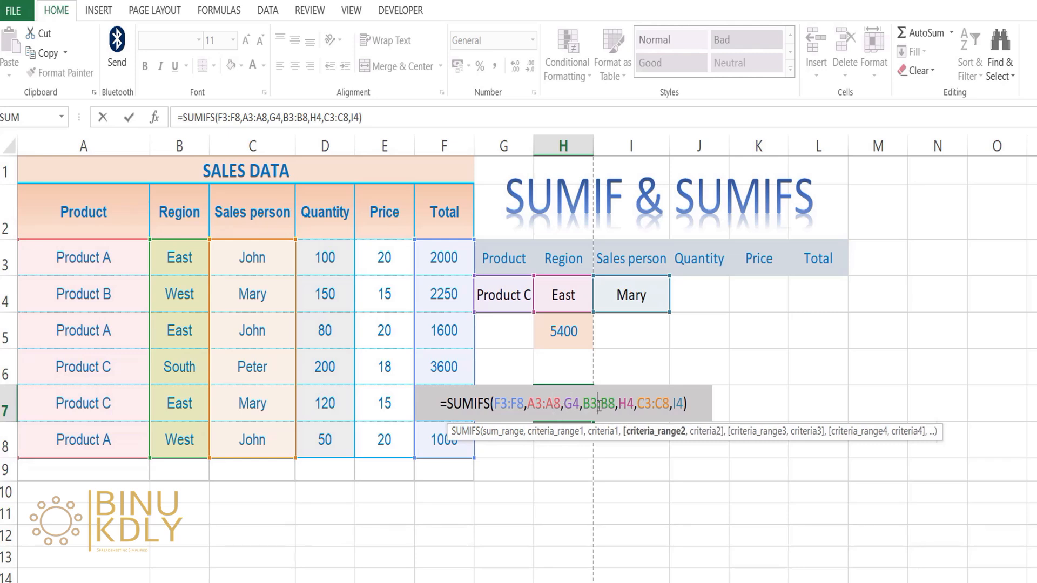
click(680, 402)
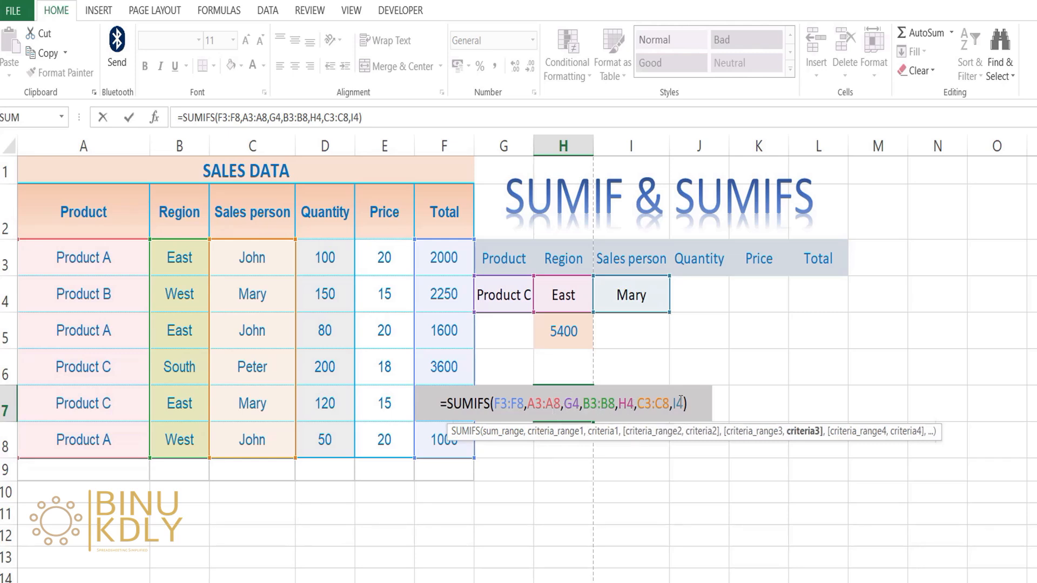
click(652, 403)
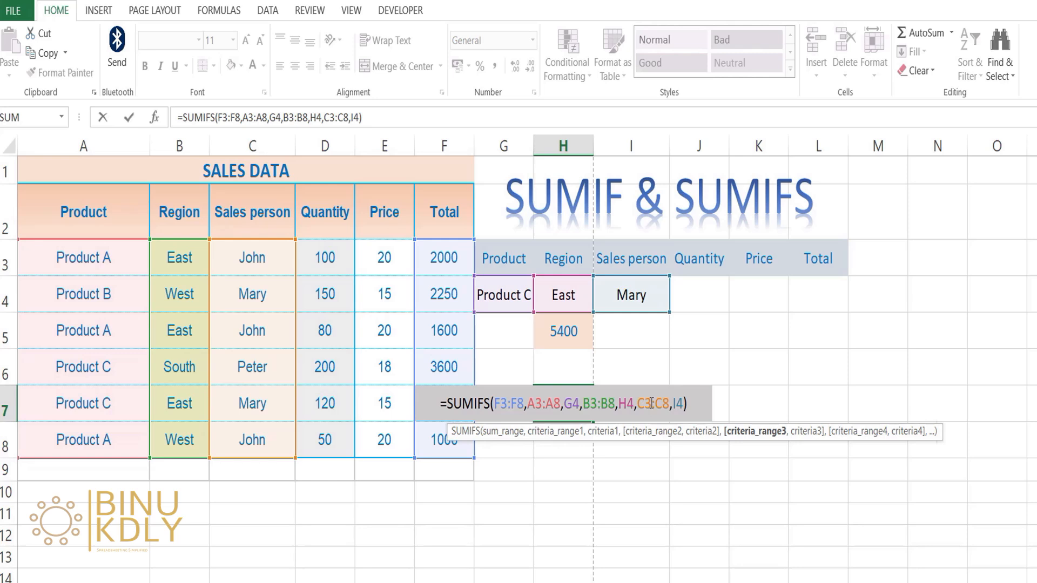
key(Return)
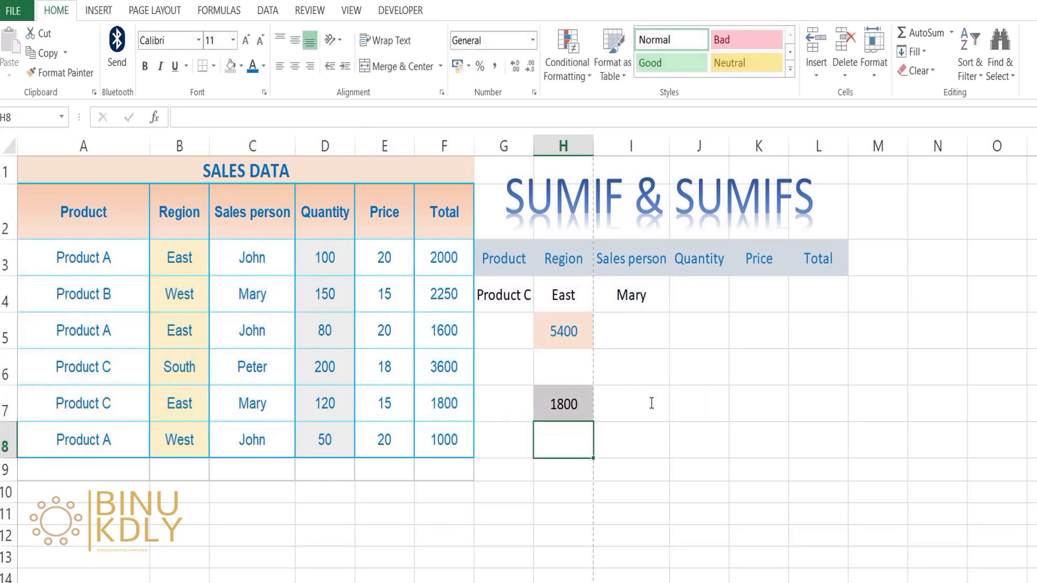